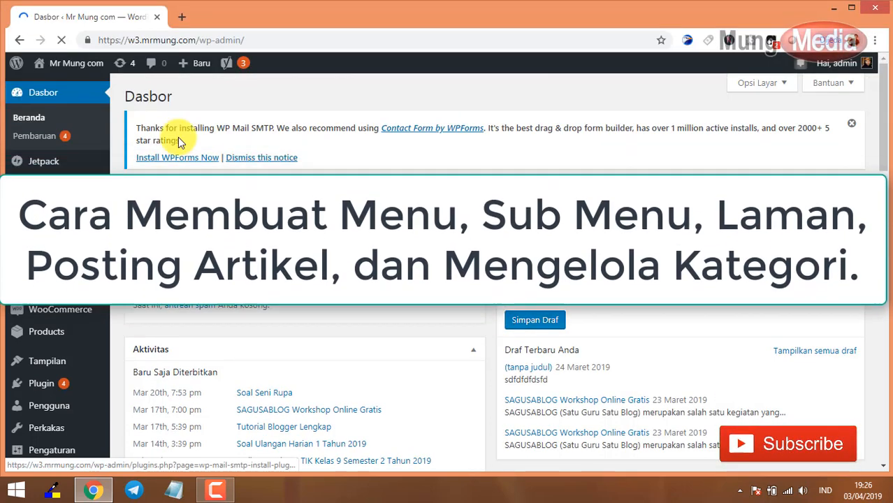
Step: View the live site's existing navigation menu in a separate tab, returning to the admin dashboard
mouse_move(72, 64)
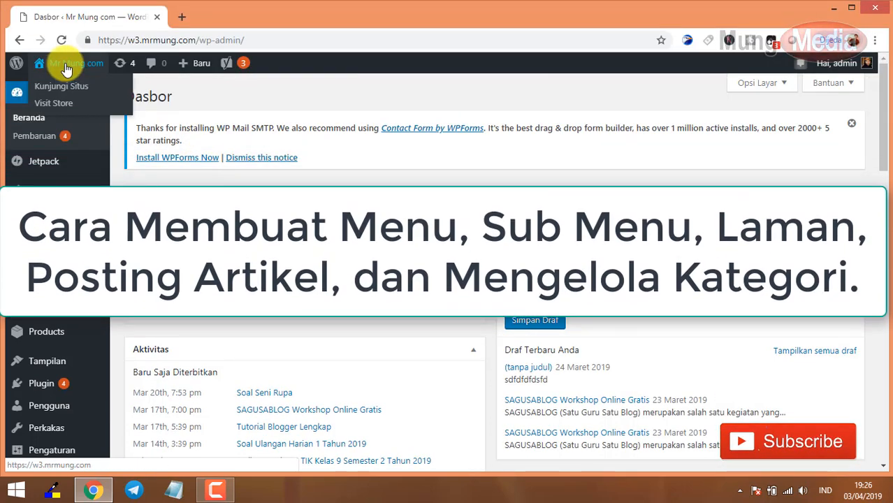
right_click(67, 94)
left_click(80, 94)
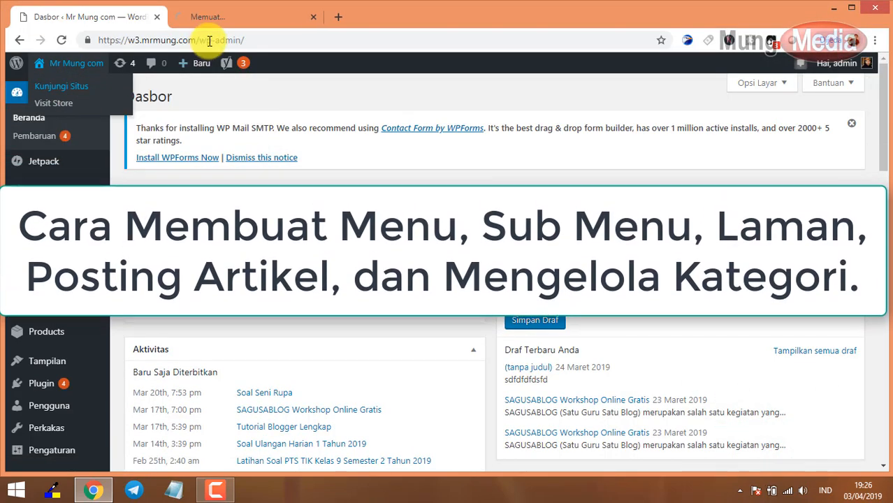
left_click(227, 18)
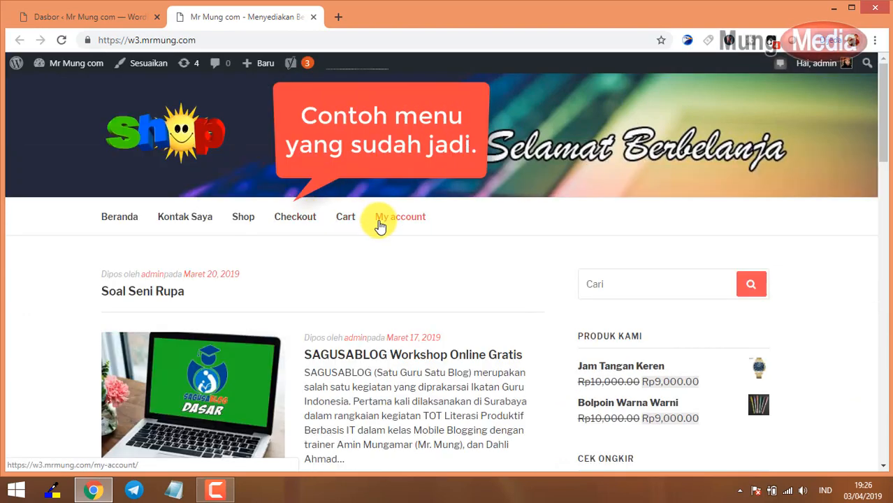
left_click(101, 17)
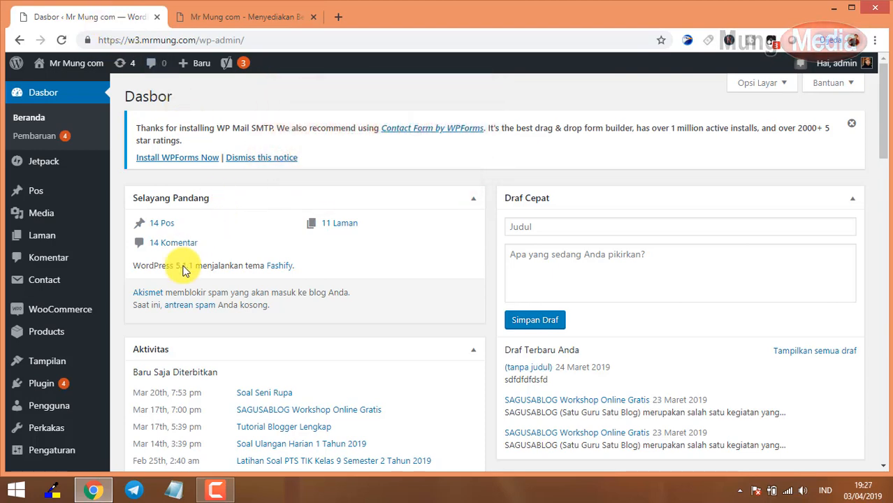
Step: Create a new navigation menu named "menu utama"
mouse_move(72, 366)
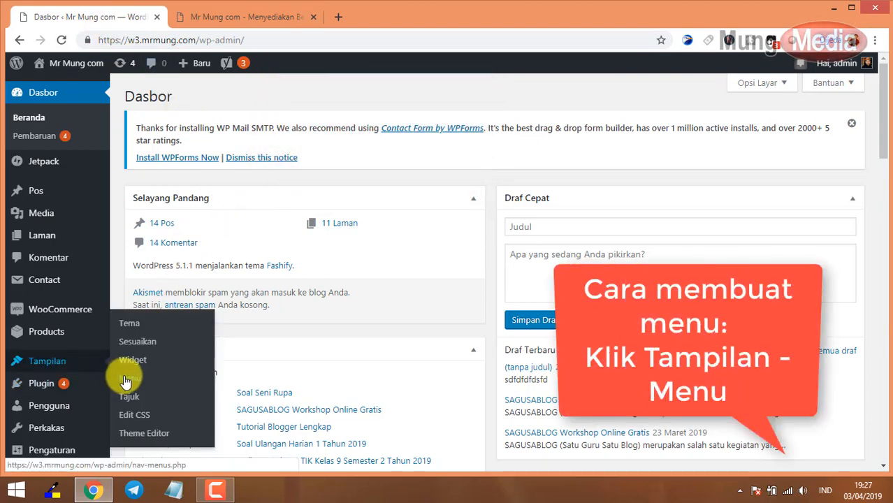
left_click(134, 378)
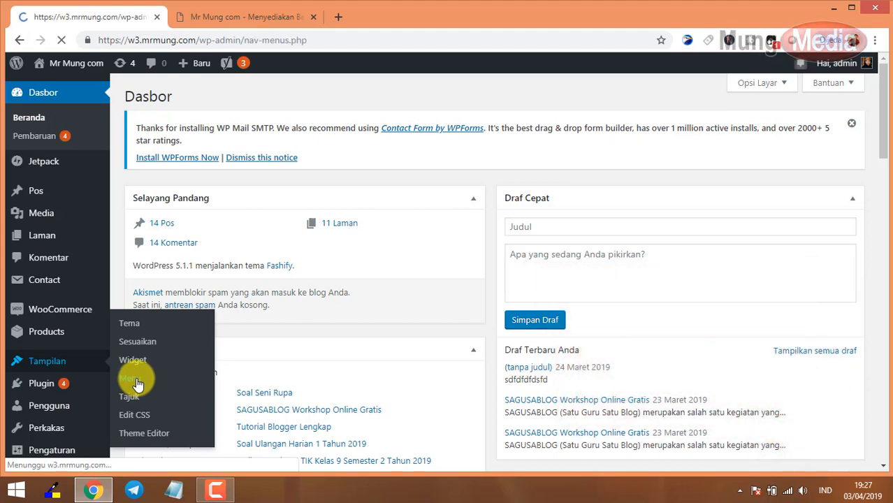
scroll(521, 240, "down", 1)
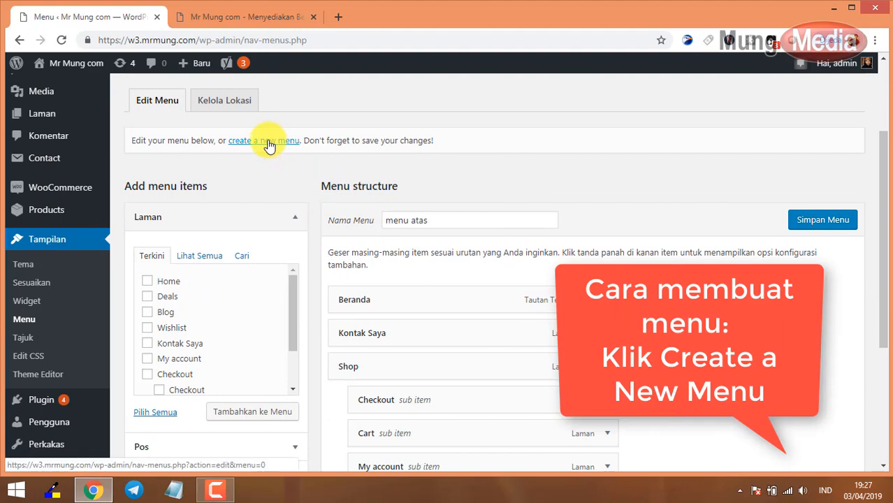
left_click(269, 142)
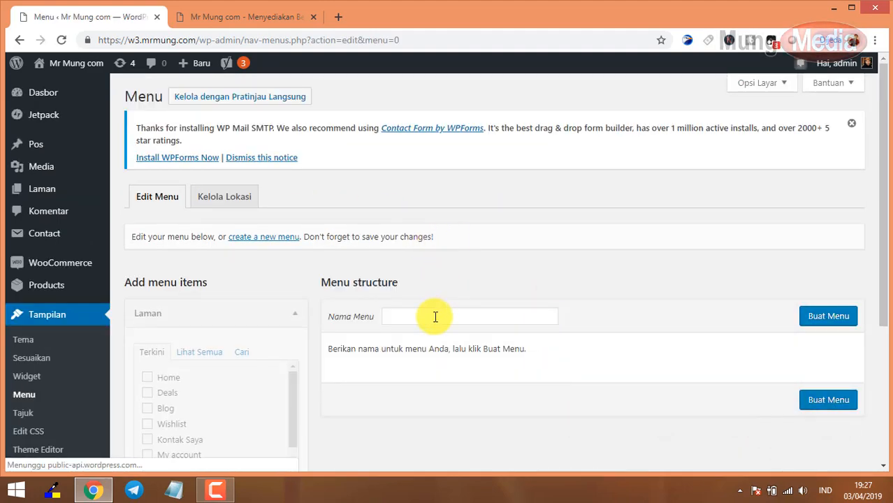
left_click(436, 317)
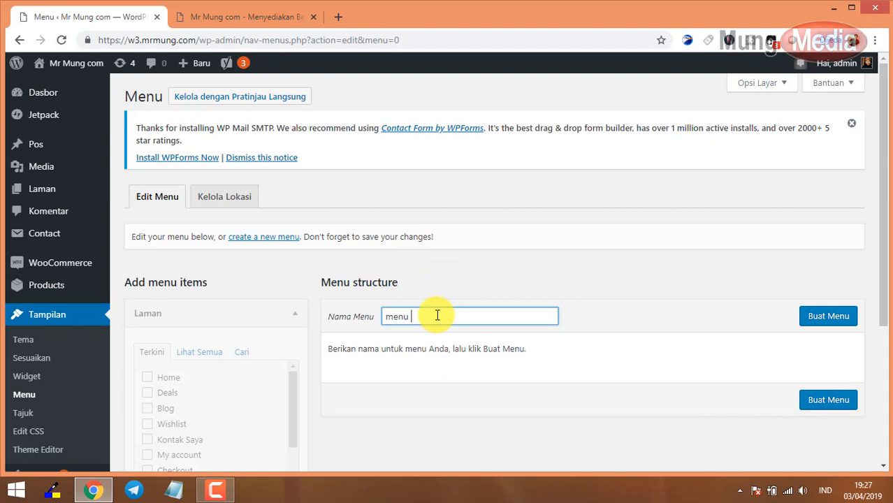
left_click(842, 318)
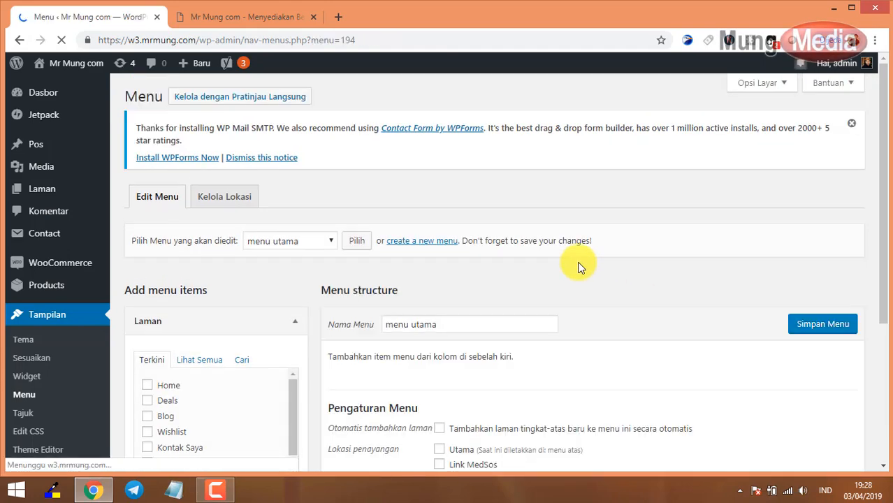
Step: Assign the menu to the Utama location and add the Home, Kontak Saya, My account, Checkout, Cart and Shop pages to it
scroll(578, 268, "down", 2)
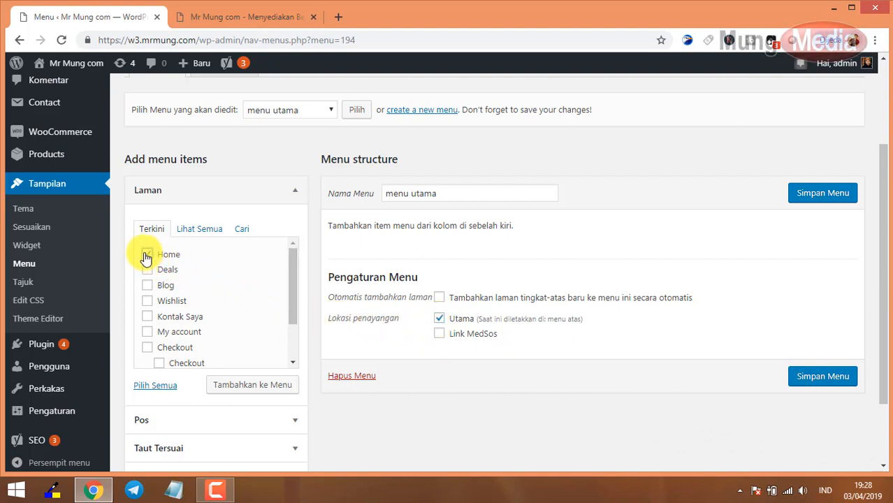
left_click(238, 386)
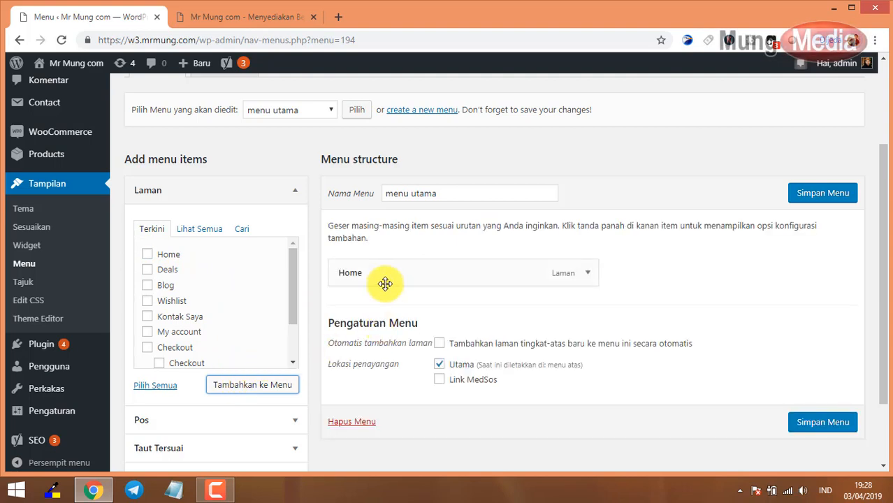
scroll(219, 297, "down", 2)
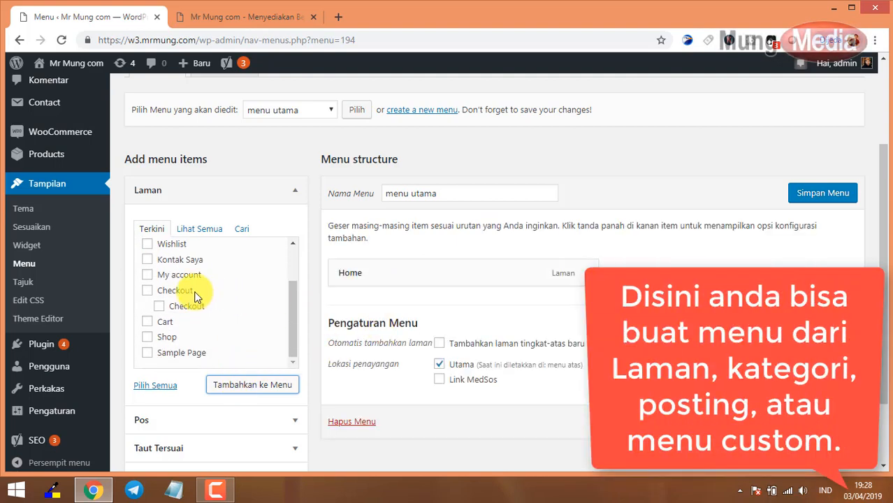
left_click(147, 260)
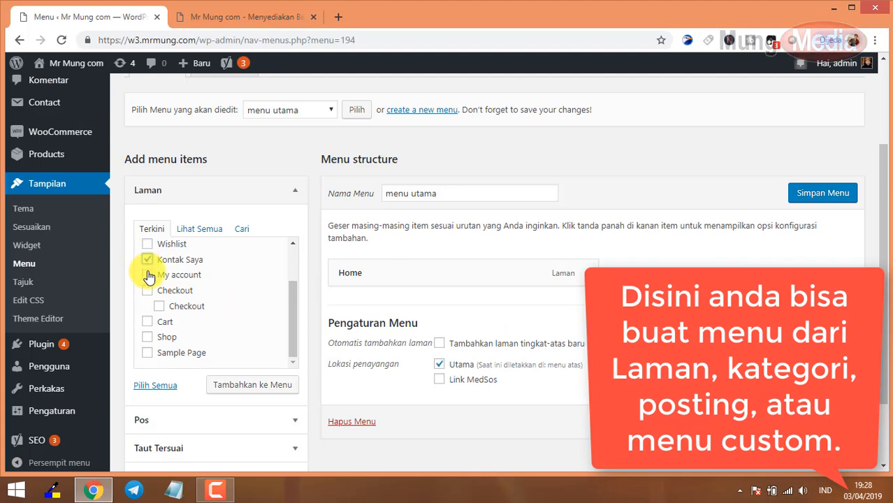
left_click(147, 322)
left_click(147, 337)
left_click(241, 385)
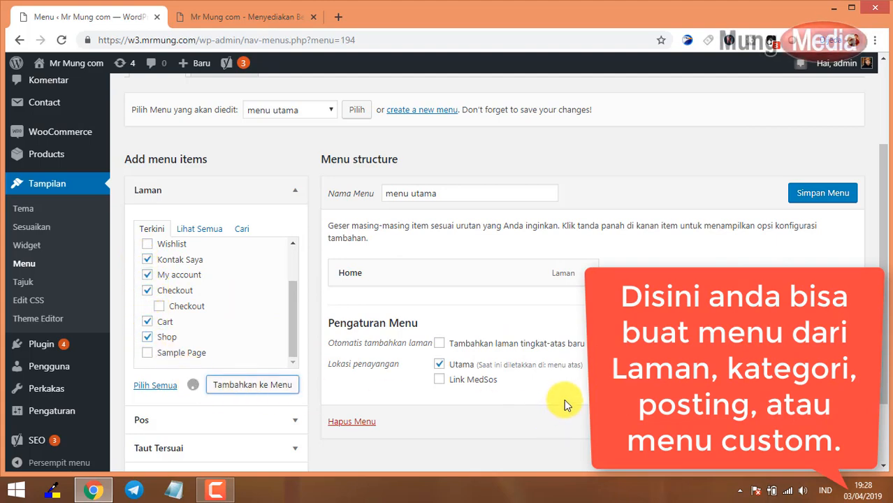
scroll(560, 350, "down", 1)
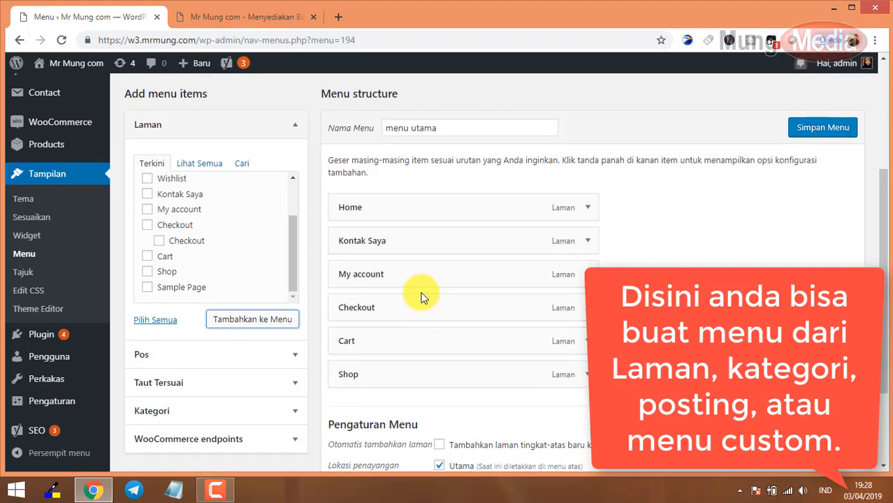
Step: Add the Android category as an item of menu utama
scroll(419, 297, "down", 1)
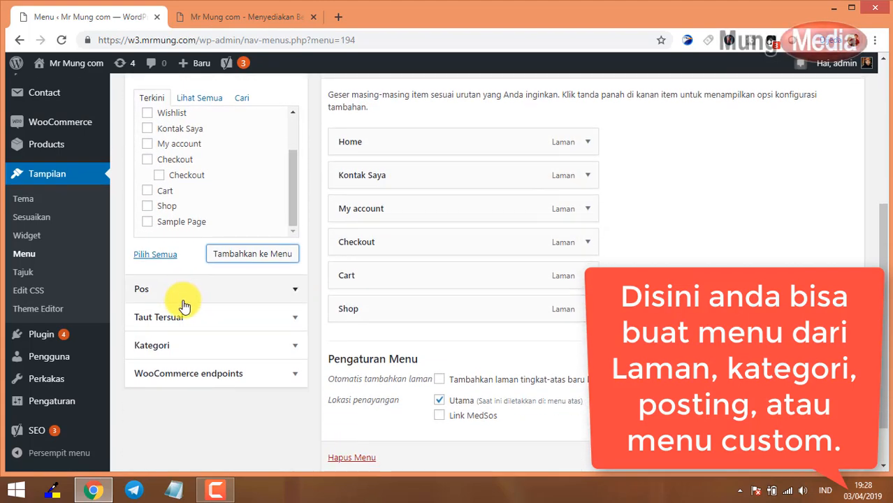
left_click(179, 347)
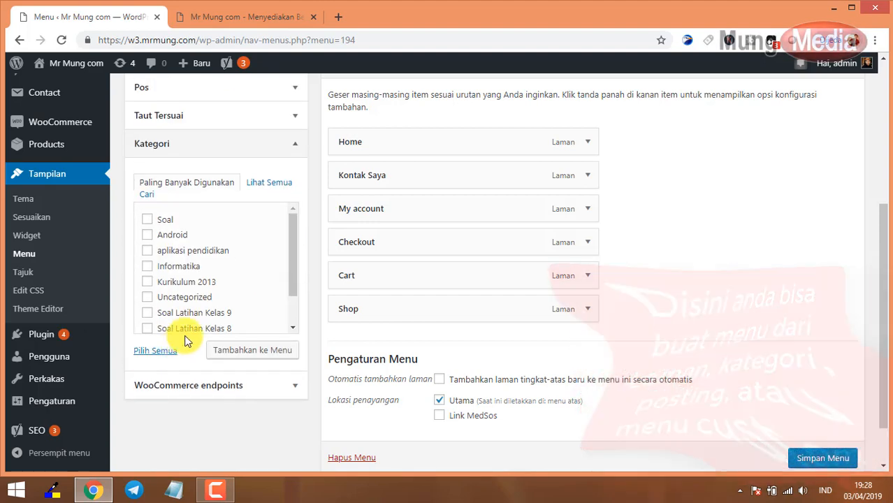
left_click(147, 235)
left_click(239, 351)
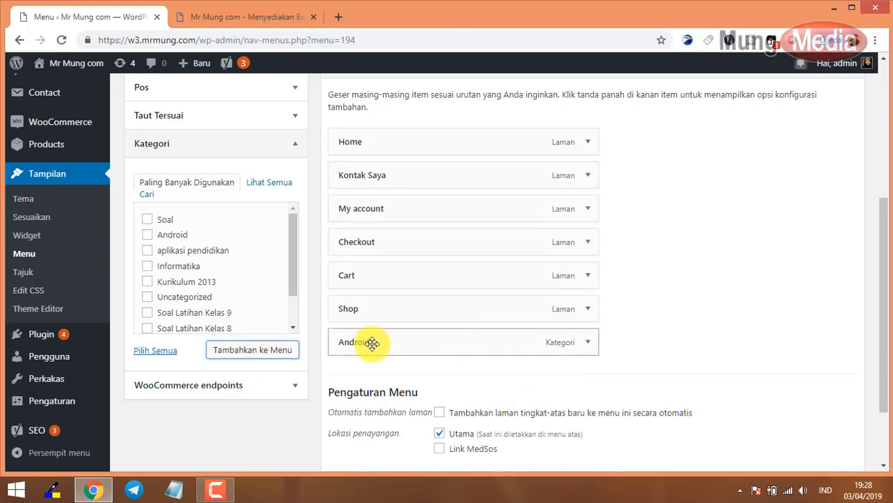
left_click(295, 148)
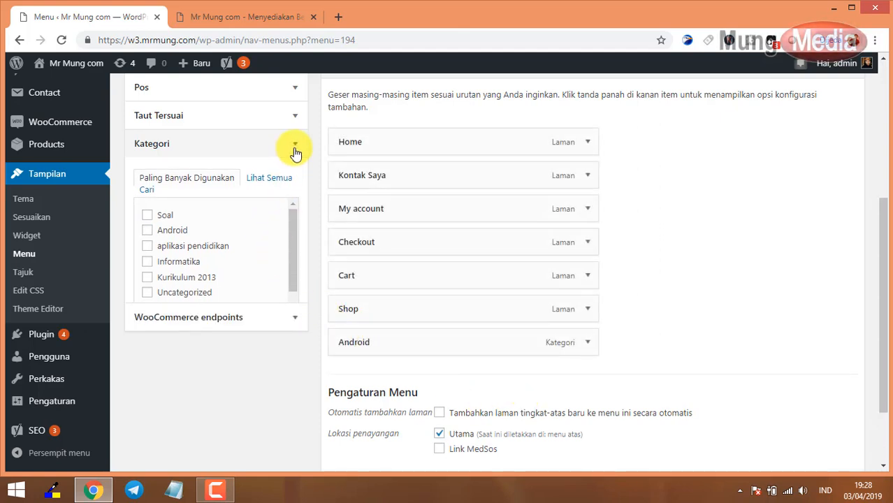
left_click(221, 118)
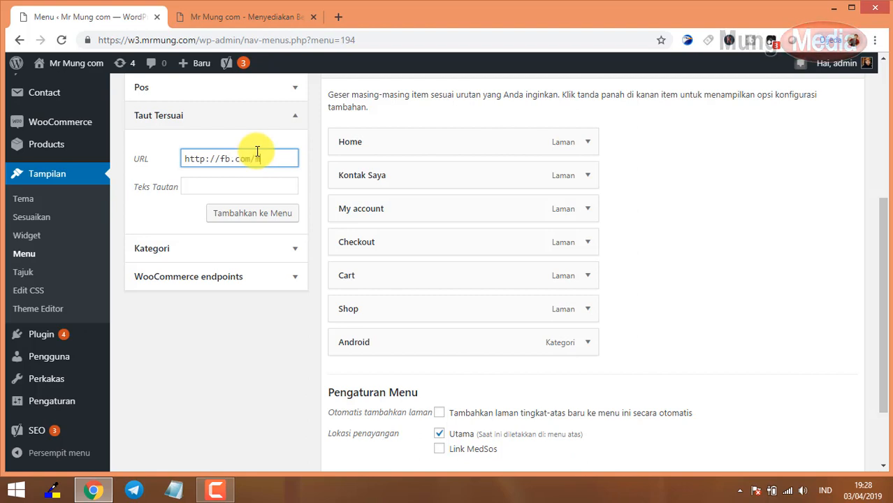
key("Tab")
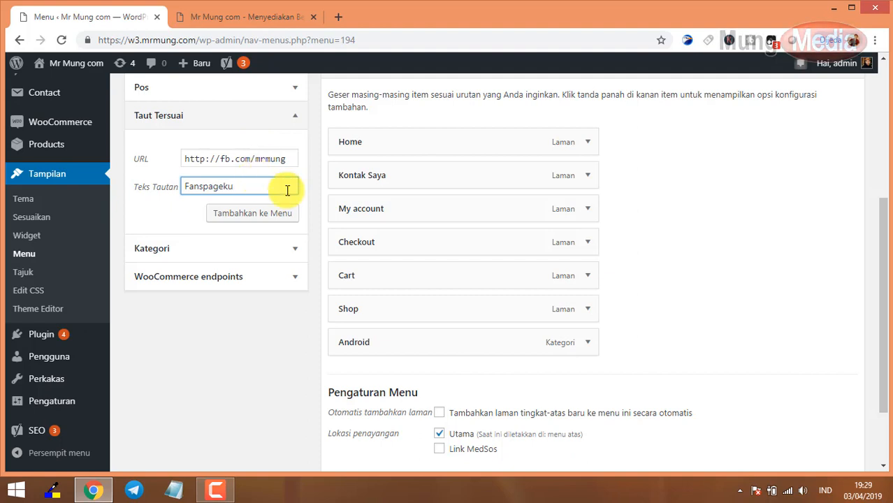
left_click(268, 220)
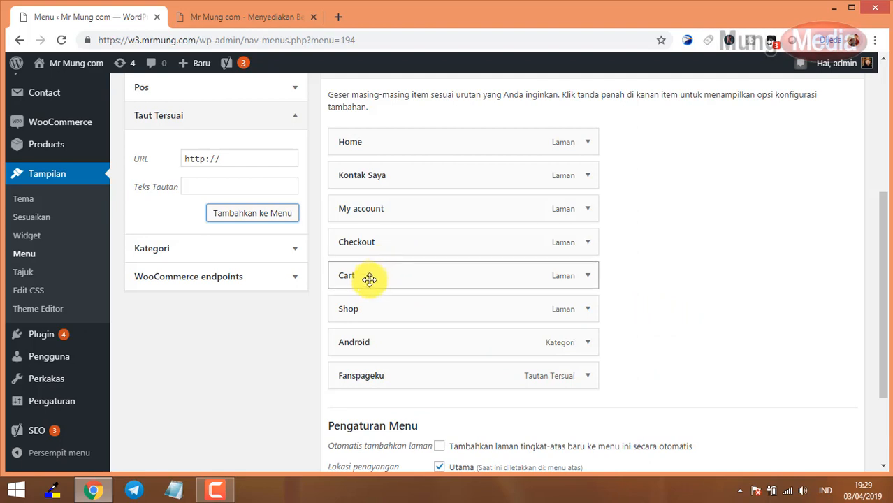
Step: Move Shop below Kontak Saya and nest Cart, Checkout, Android and My account under it as sub items in that order
left_click_drag(359, 305, 355, 241)
mouse_move(355, 275)
left_mouse_down()
mouse_move(355, 265)
mouse_move(355, 280)
mouse_move(373, 272)
mouse_move(356, 274)
left_mouse_up()
left_click_drag(343, 308, 365, 303)
left_click_drag(371, 338, 357, 234)
left_click_drag(397, 314, 365, 271)
left_click_drag(379, 306, 355, 285)
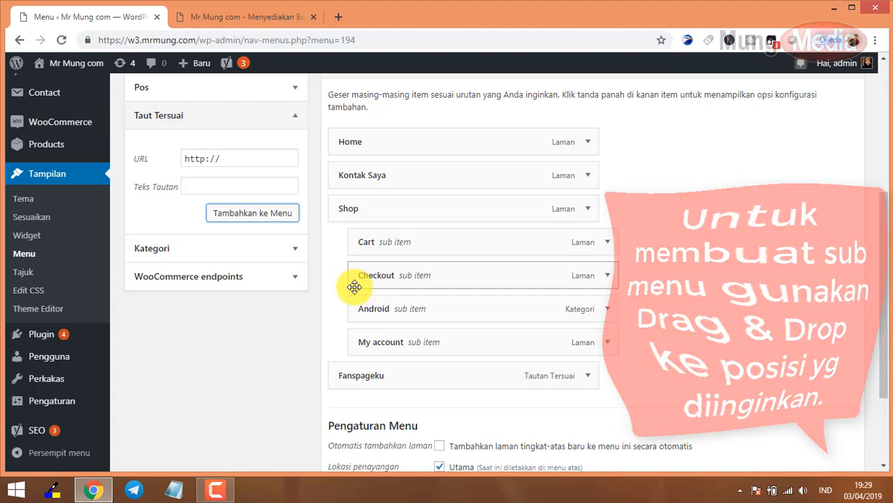
Step: Save the changes to menu utama
scroll(408, 320, "down", 1)
scroll(664, 335, "down", 2)
scroll(770, 388, "up", 1)
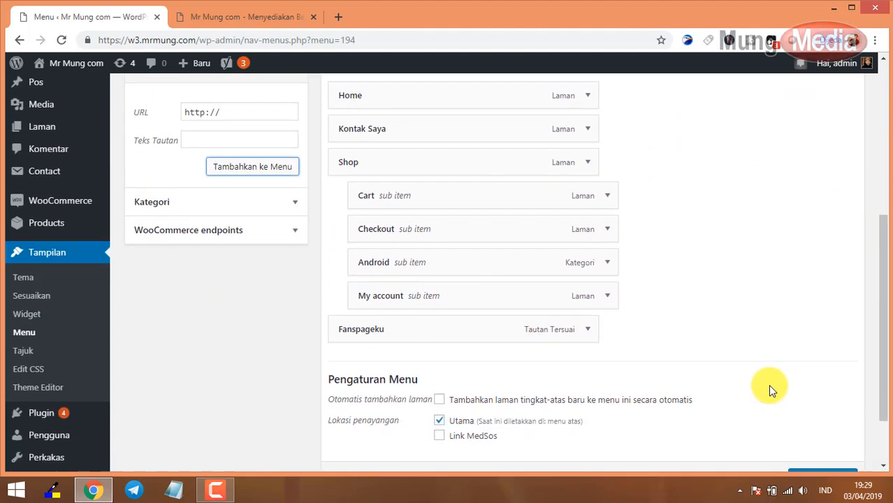
scroll(769, 389, "down", 2)
left_click(818, 402)
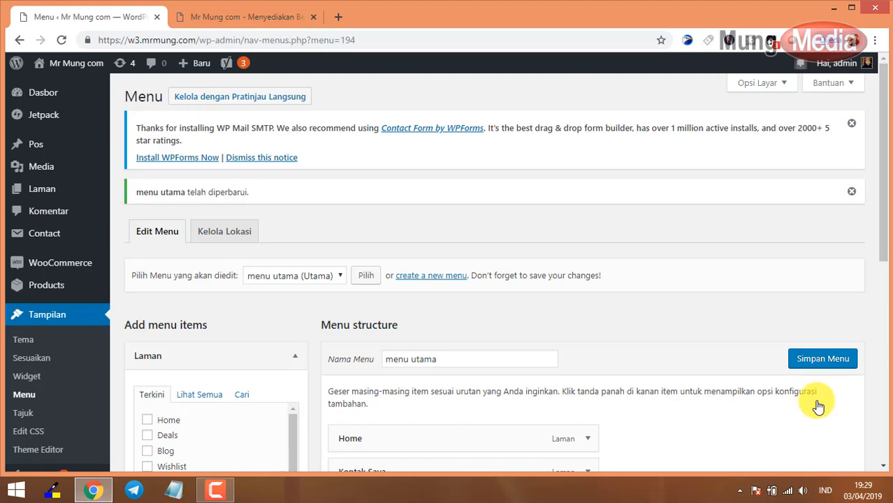
Step: Reload the live site's home page to examine its navigation menu, returning to the menu editor
left_click(203, 17)
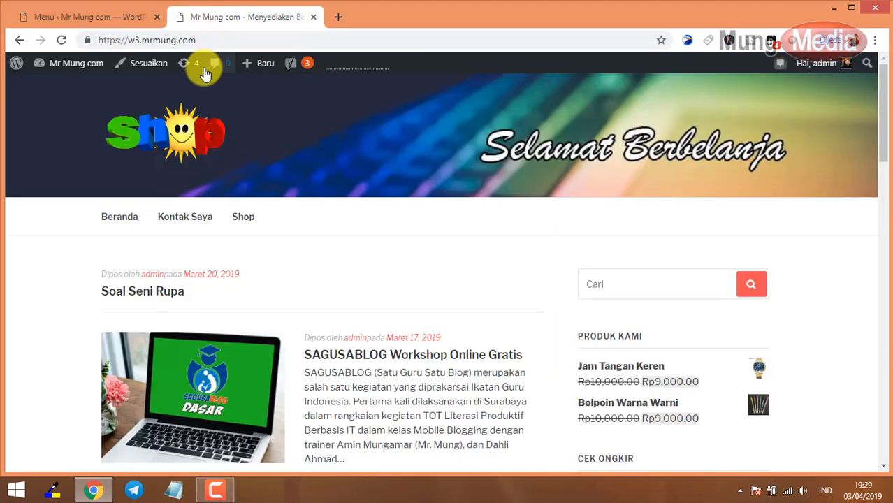
left_click(170, 141)
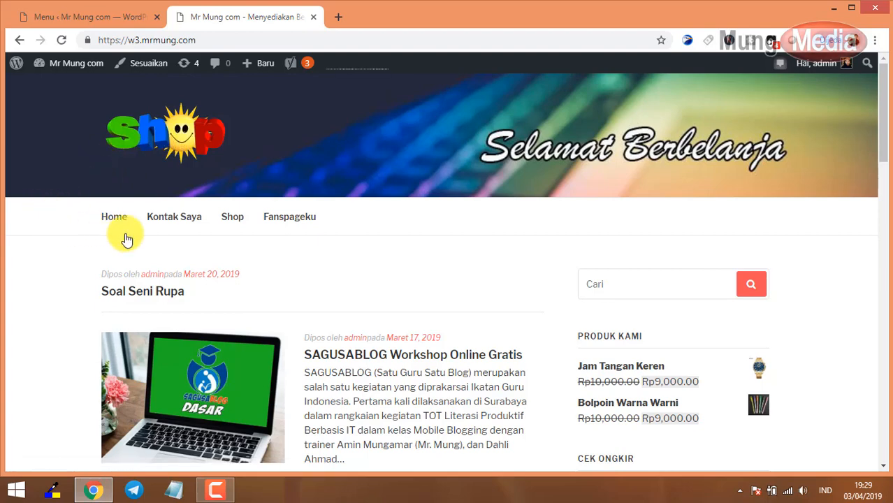
mouse_move(236, 214)
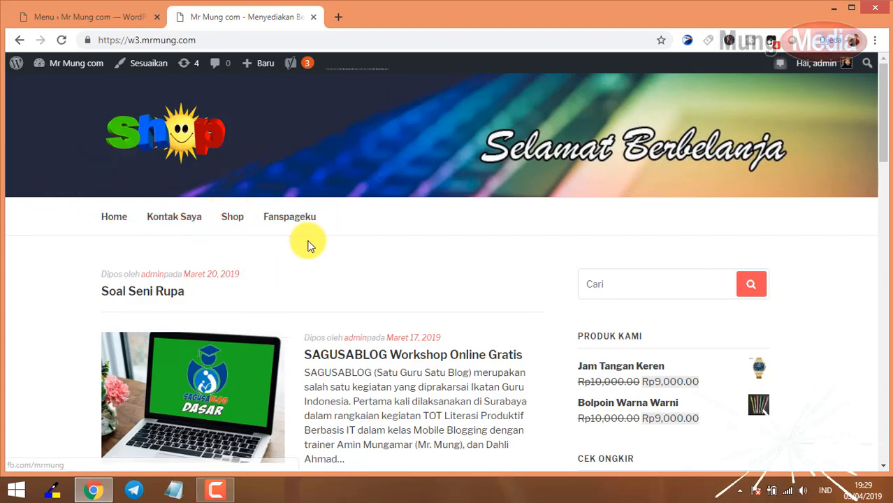
left_click(108, 10)
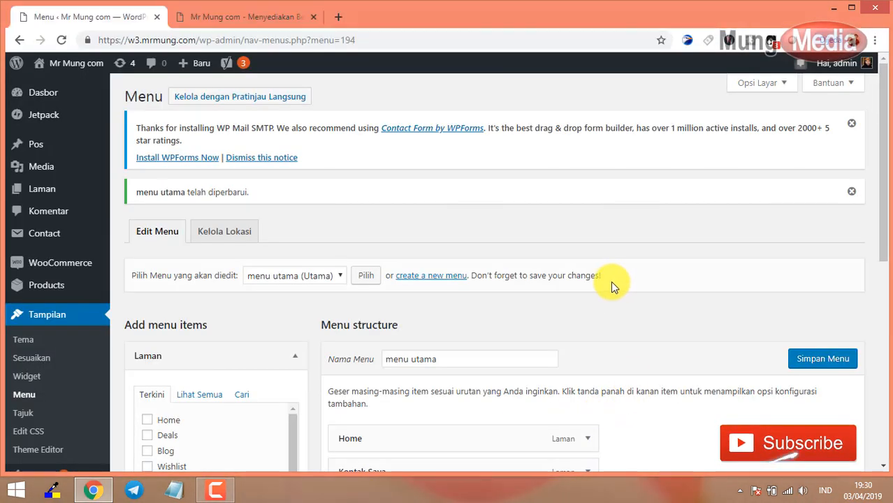
Step: Create a new page titled Profil with the body text "Tulis disini profil lengkap anda."
scroll(611, 281, "down", 2)
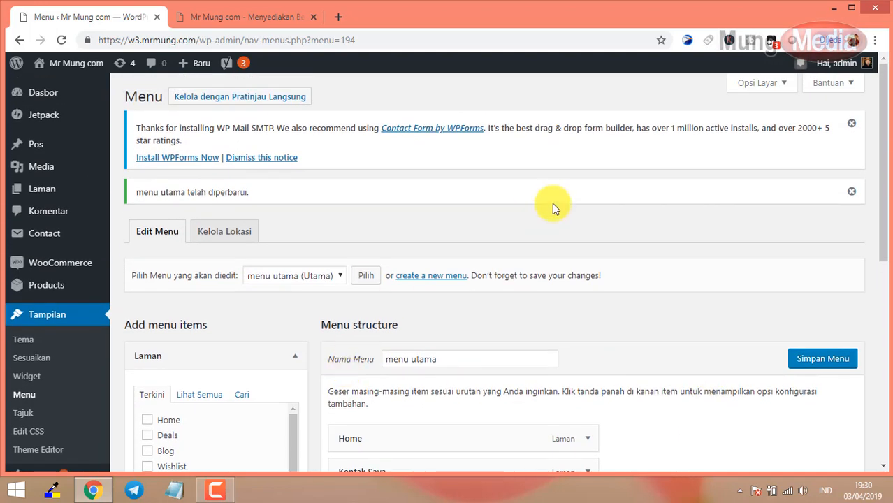
mouse_move(198, 70)
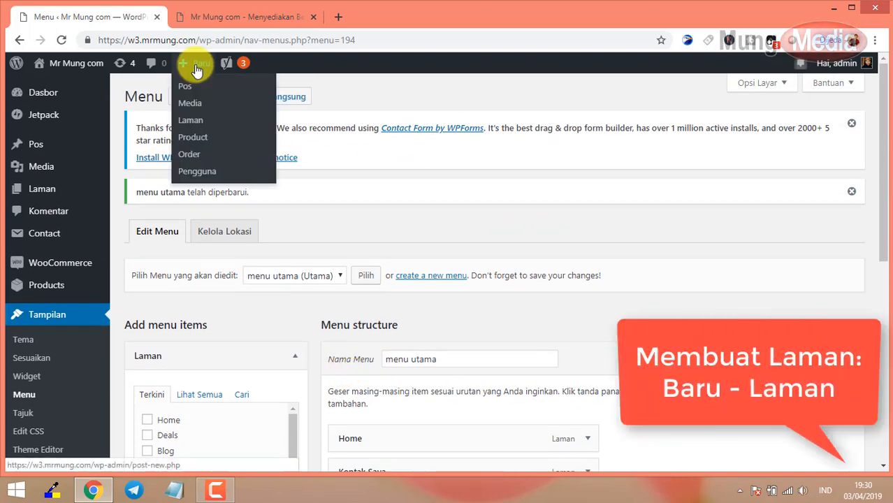
left_click(186, 124)
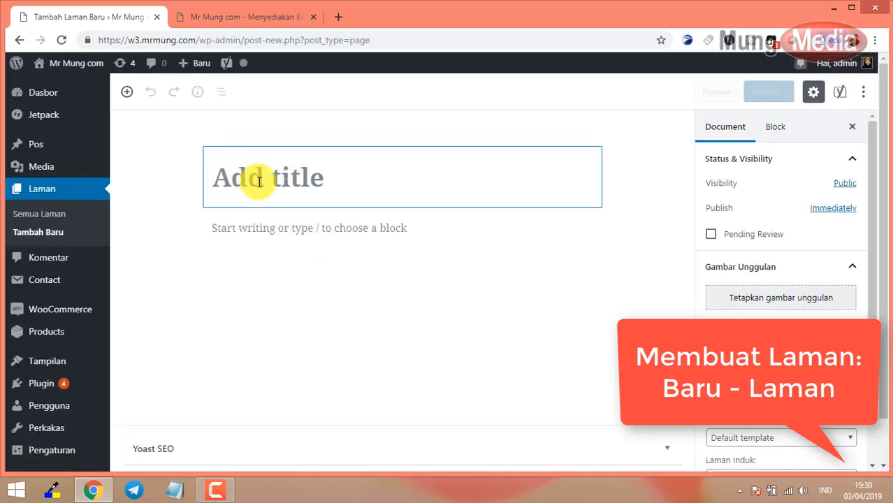
type("Profil")
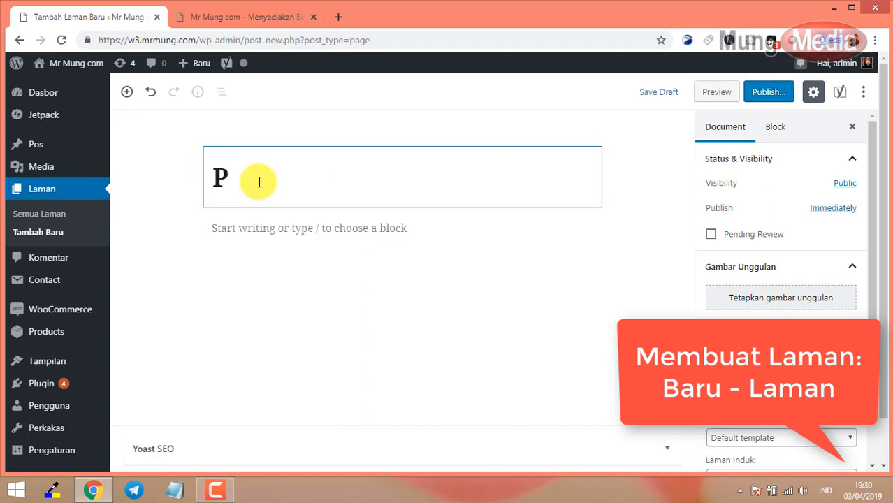
left_click(362, 236)
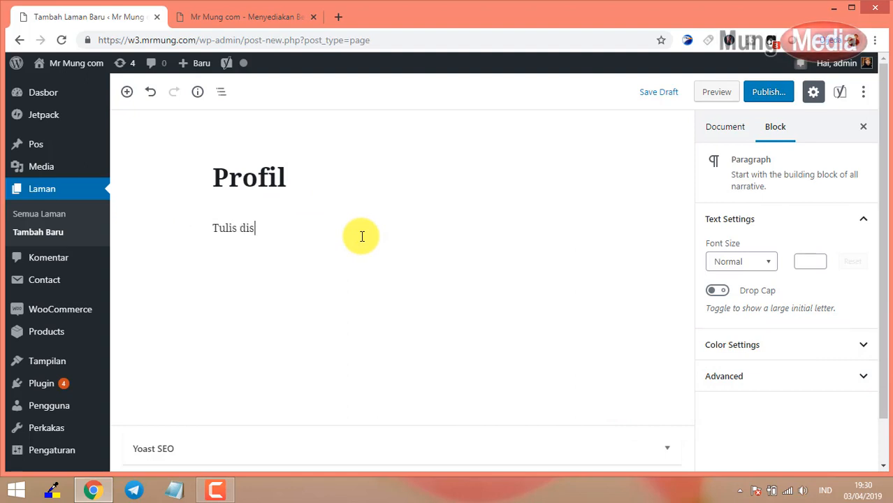
type("Tulis disini profil len")
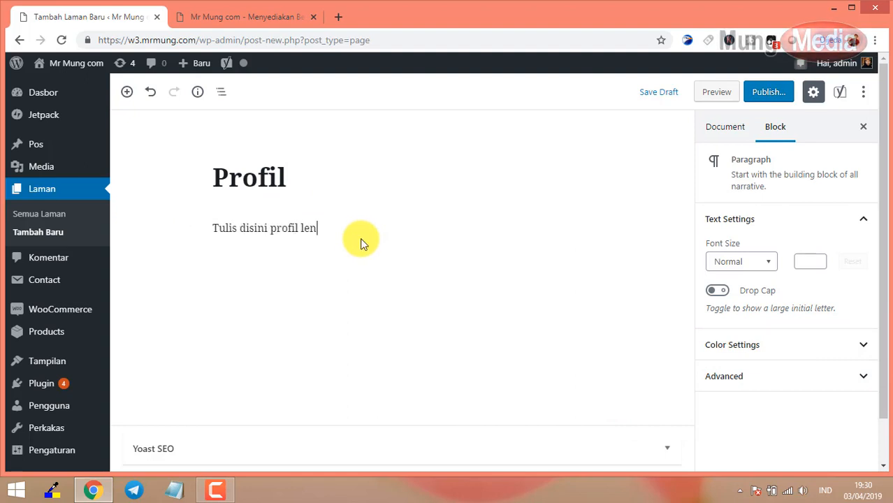
type("gkap anda.")
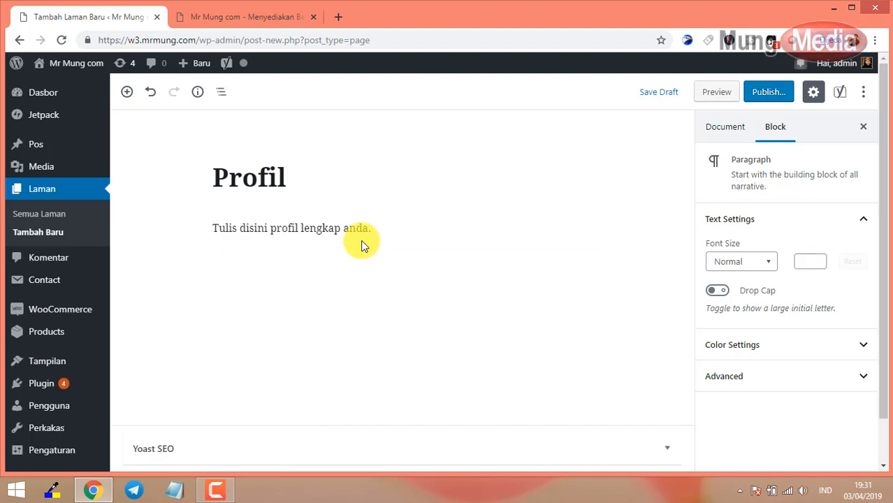
Step: Publish the Profil page
left_click(361, 240)
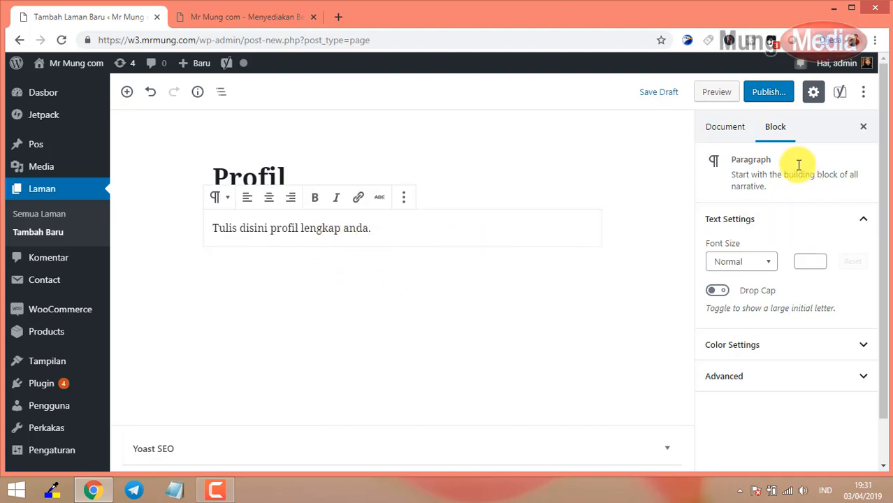
left_click(769, 96)
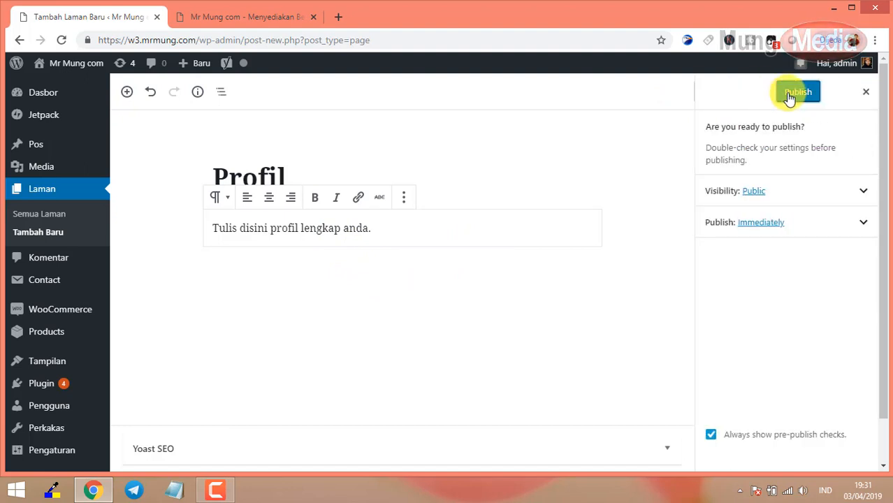
left_click(790, 98)
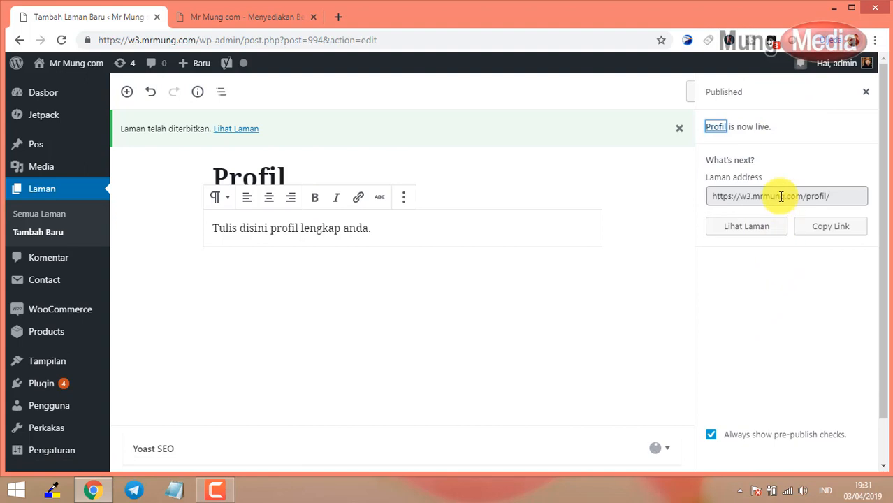
Step: View the published Profil page on the live site, checking its content and navigation menu, and return to the page editor
left_click(246, 136)
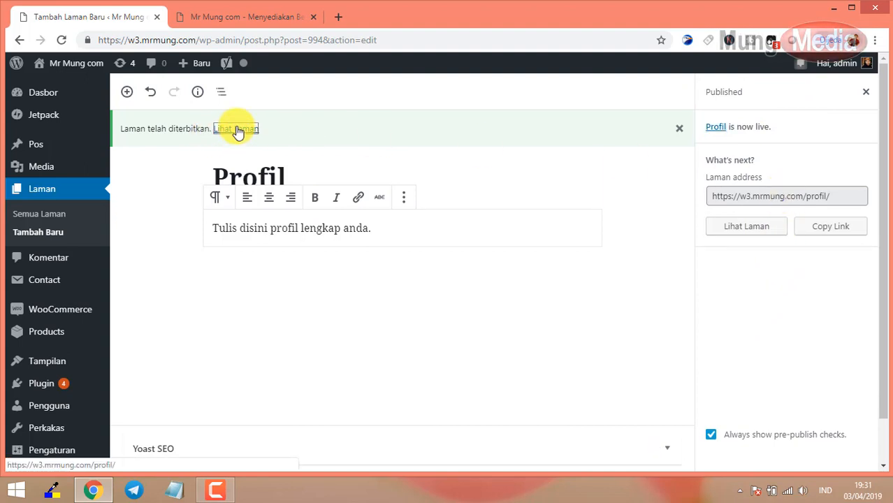
left_click(367, 16)
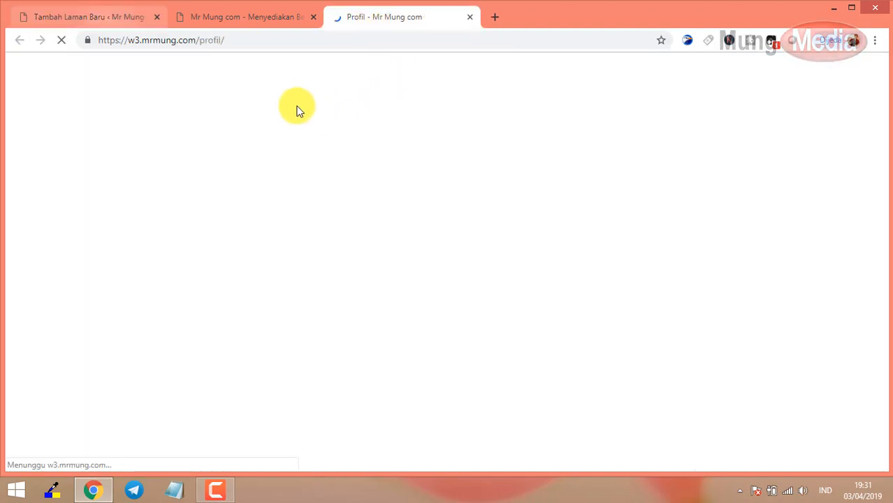
scroll(335, 241, "down", 3)
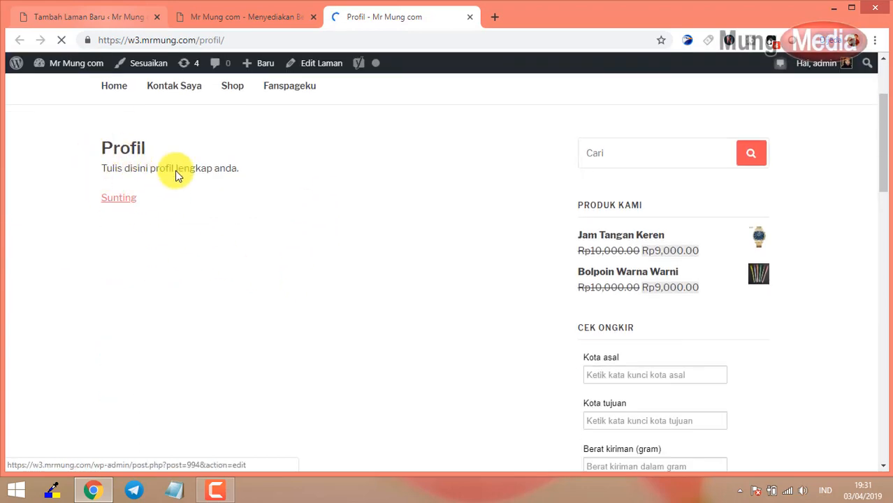
mouse_move(235, 103)
scroll(235, 104, "up", 3)
left_click(96, 19)
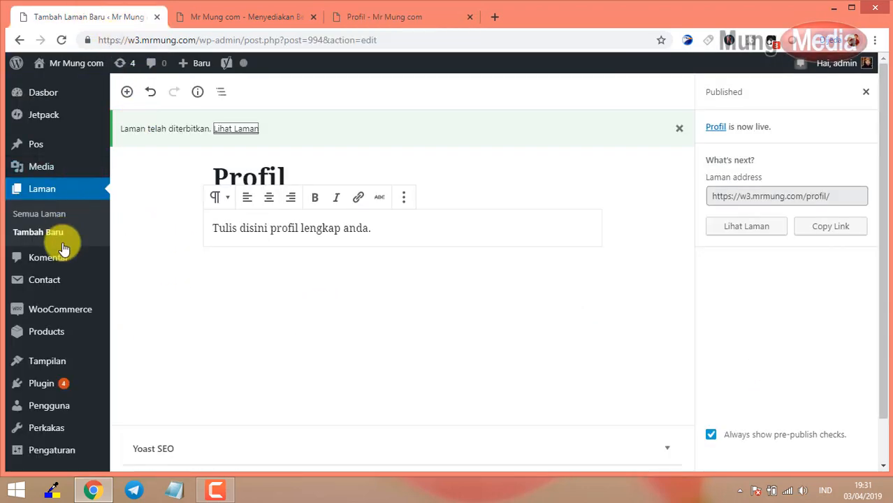
Step: Open the menu editor and add the Profil page to menu utama
mouse_move(63, 359)
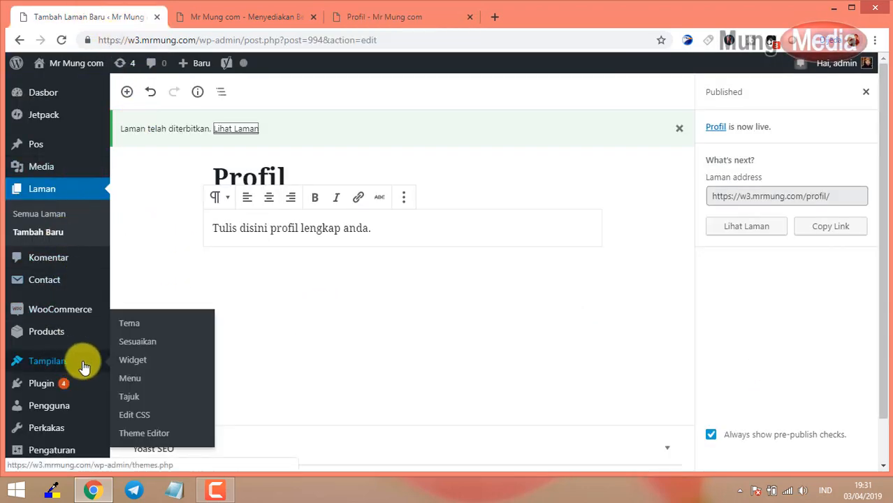
left_click(133, 378)
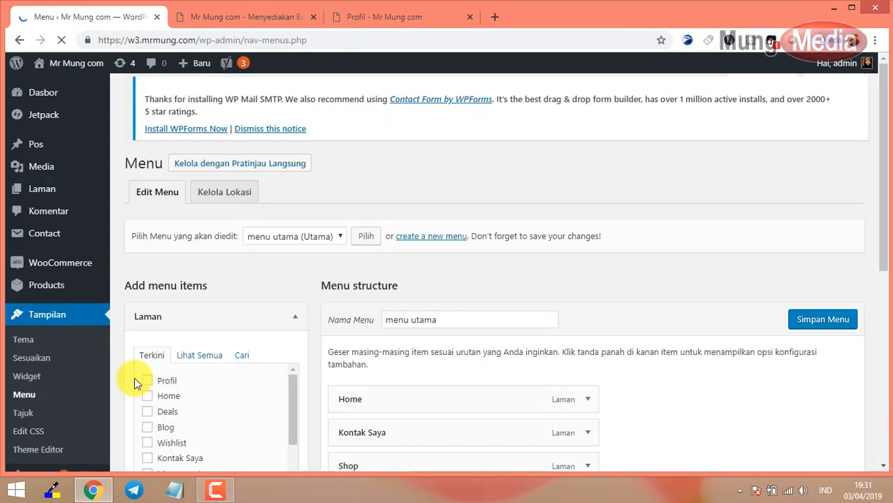
scroll(430, 284, "down", 3)
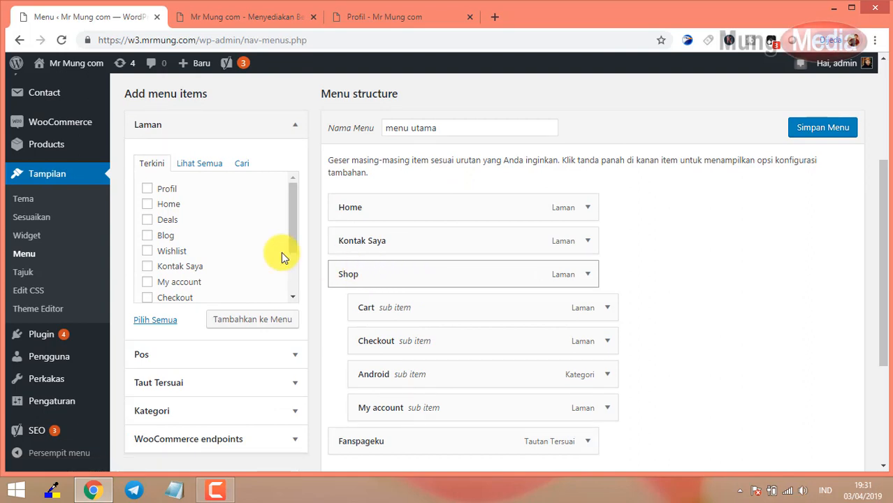
left_click(147, 187)
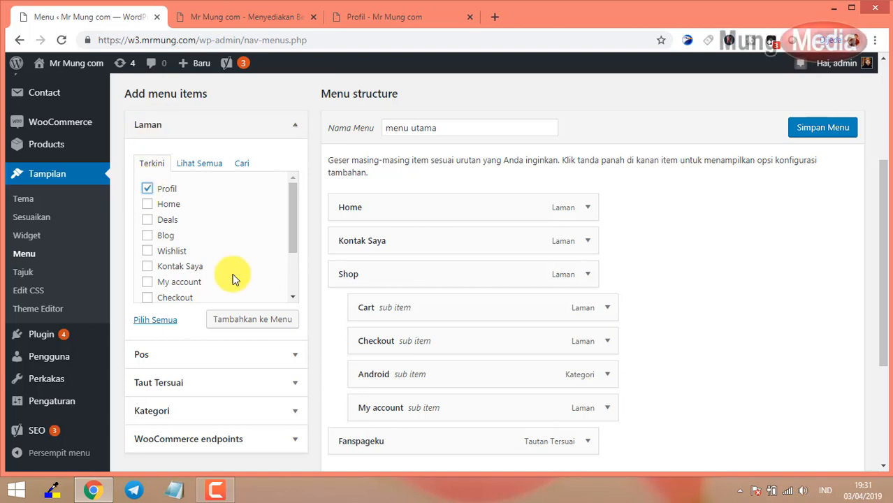
left_click(245, 320)
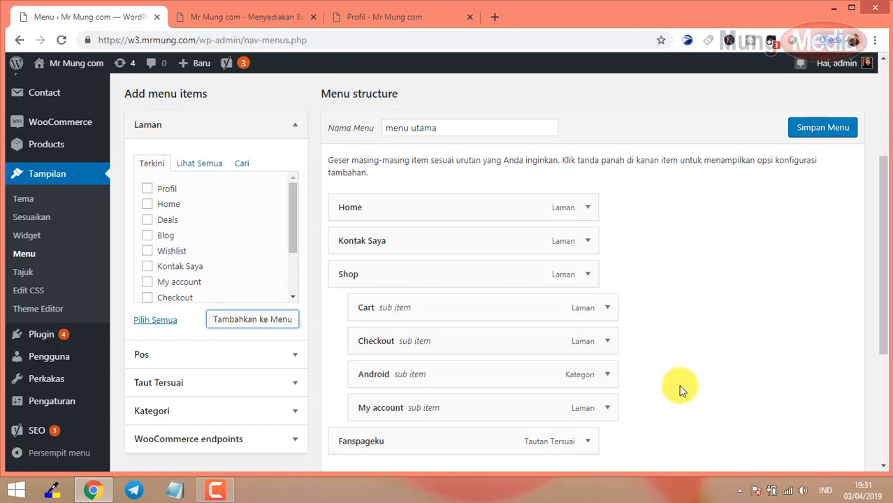
Step: Place the Profil item directly below Home in the menu structure and save menu utama
scroll(683, 388, "down", 1)
left_click_drag(395, 409, 373, 194)
scroll(835, 209, "up", 3)
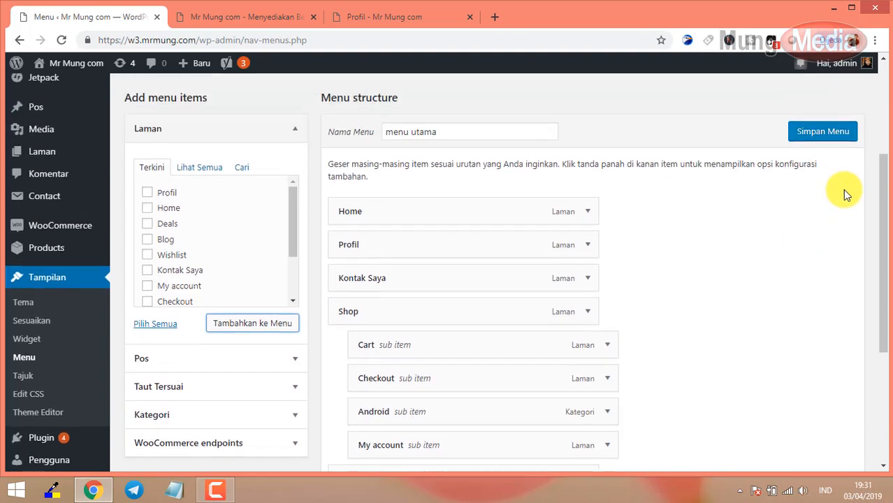
left_click(822, 260)
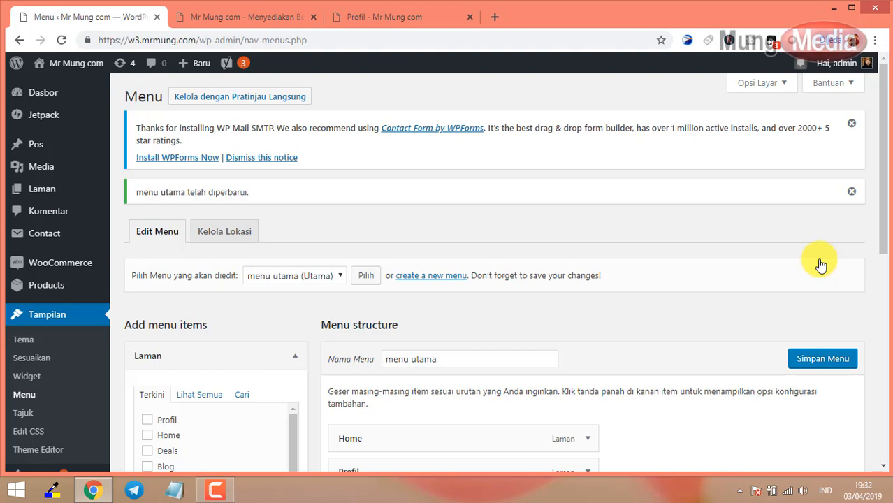
Step: Open the live site's home page from the Profil page to check its navigation menu, and return to the menu editor
left_click(425, 19)
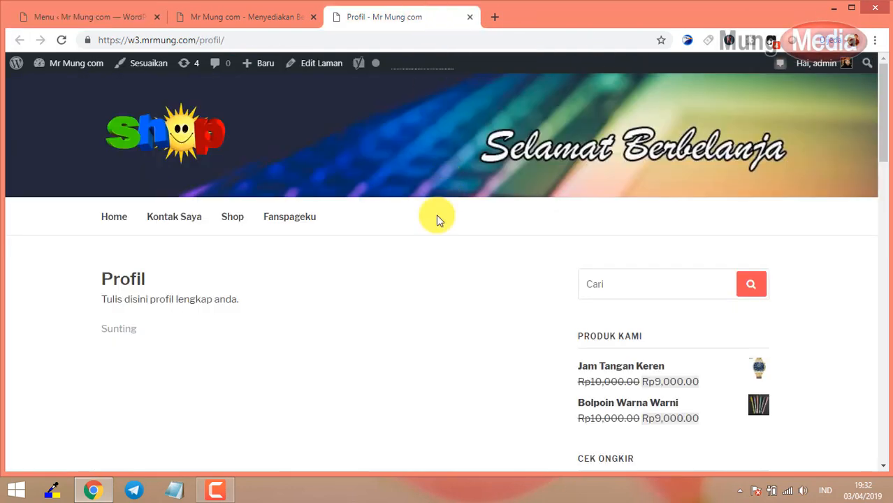
left_click(174, 152)
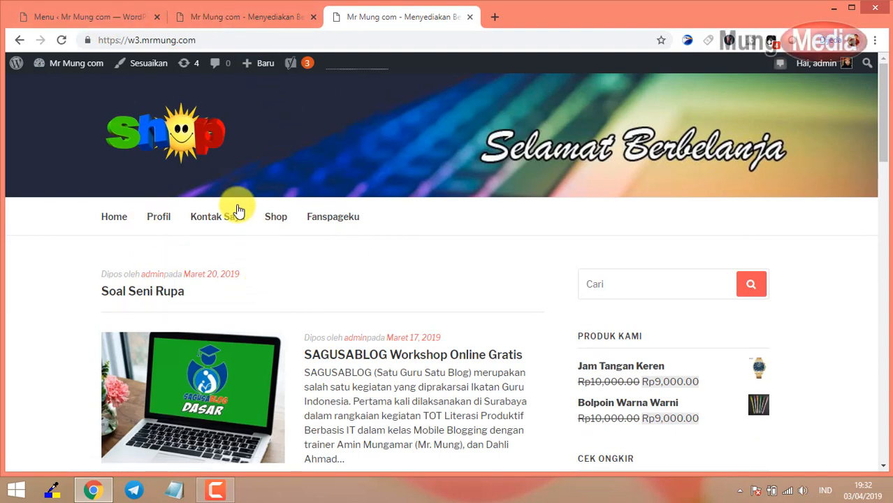
left_click(115, 18)
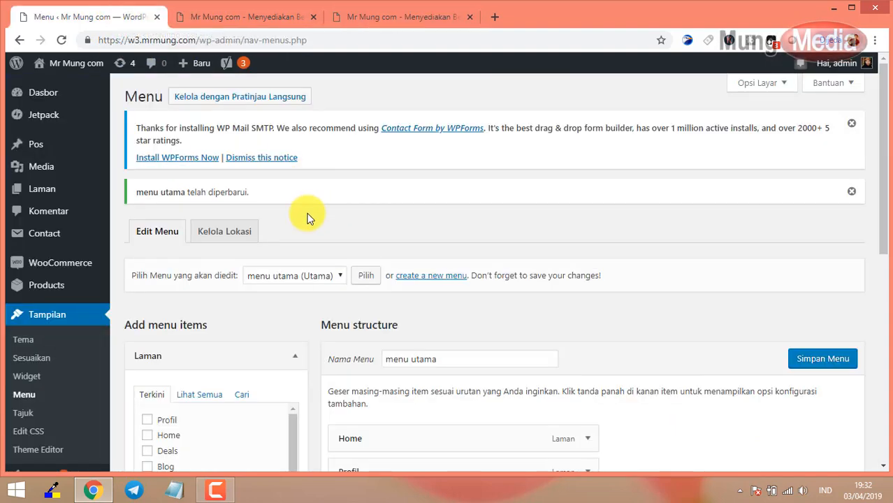
Step: Start a new post and title it "Judul Artikel disini"
mouse_move(183, 61)
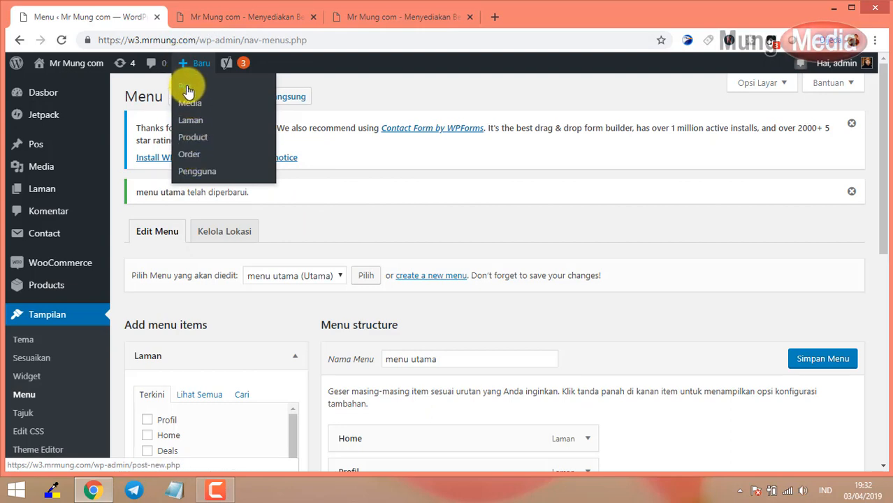
left_click(188, 87)
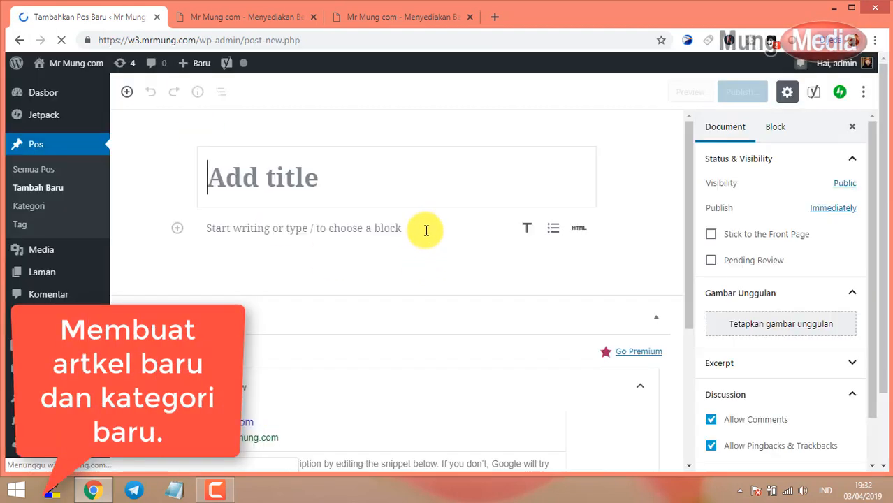
left_click(324, 203)
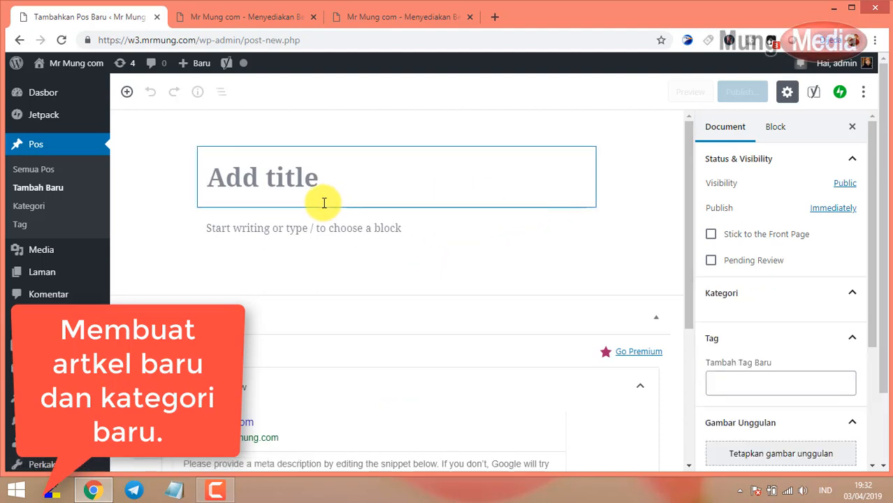
type("Ju")
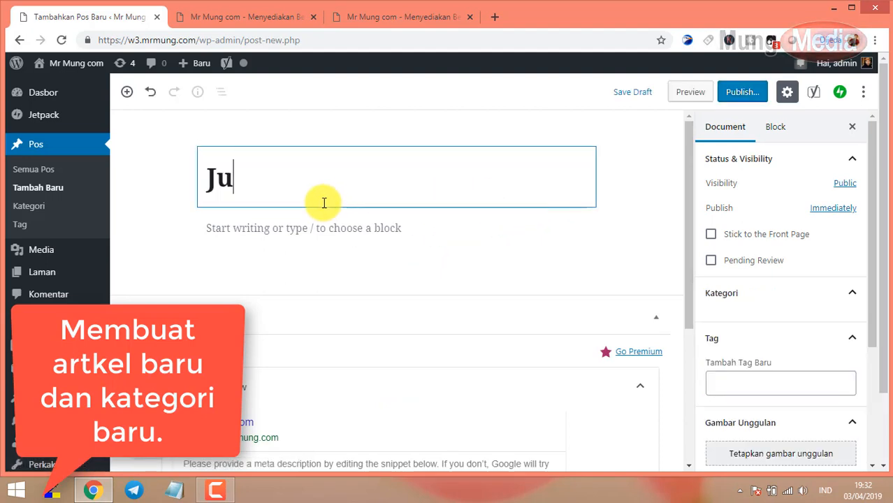
type("dul Artikel disin")
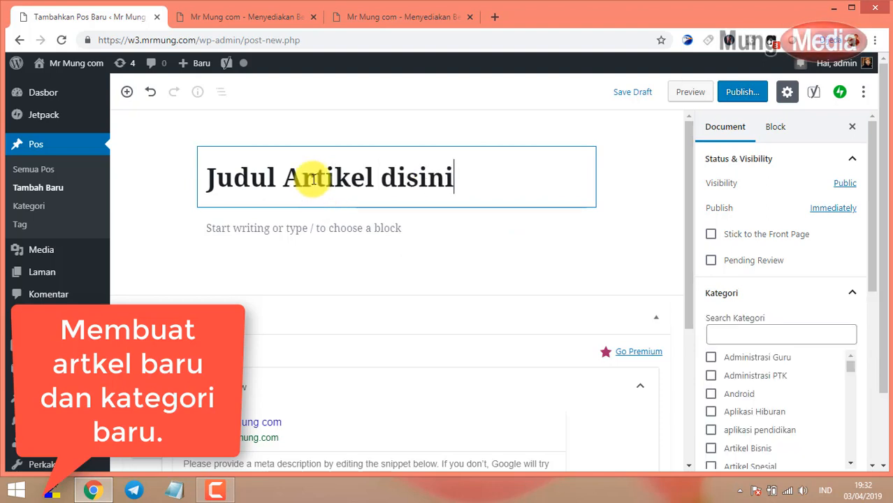
type("i")
Step: Write the body paragraph "disini anda bisa menuliskan isi artikel, jika butuh gambar maka anda bisa upload gambar pendukung dalam artikel ini:"
left_click(310, 250)
left_click(291, 234)
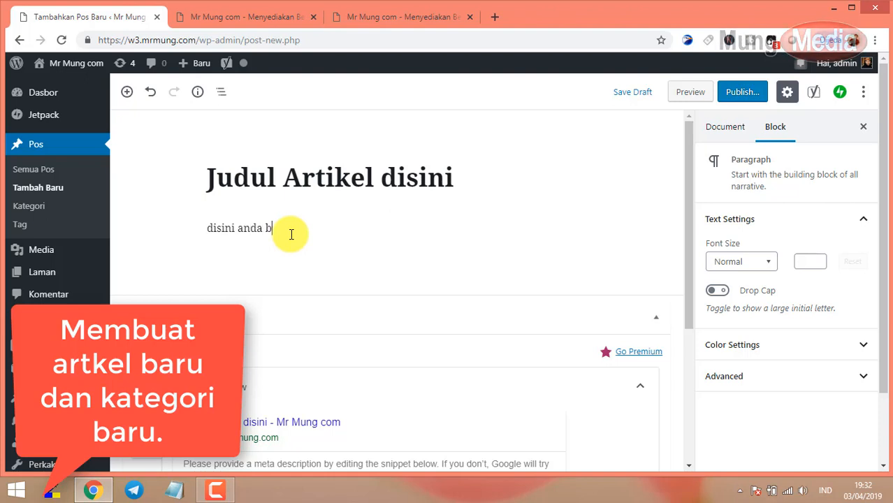
type("disini anda bisa menuliskan")
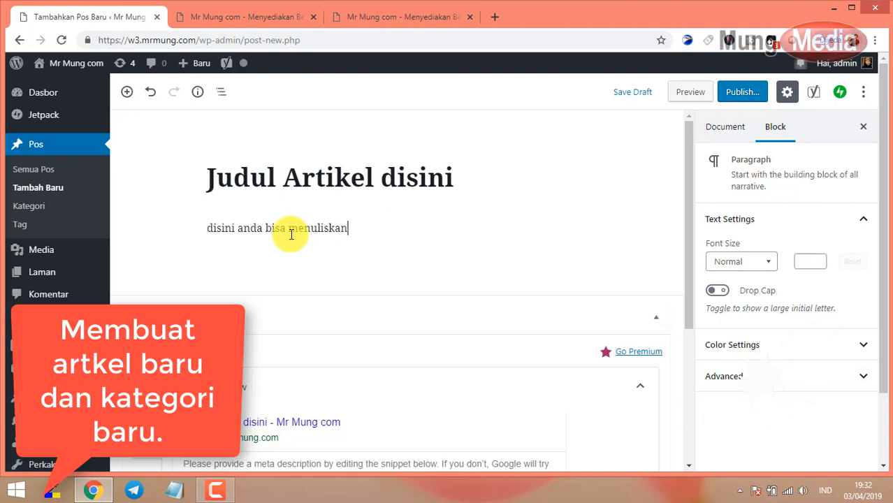
type(" isi artikel")
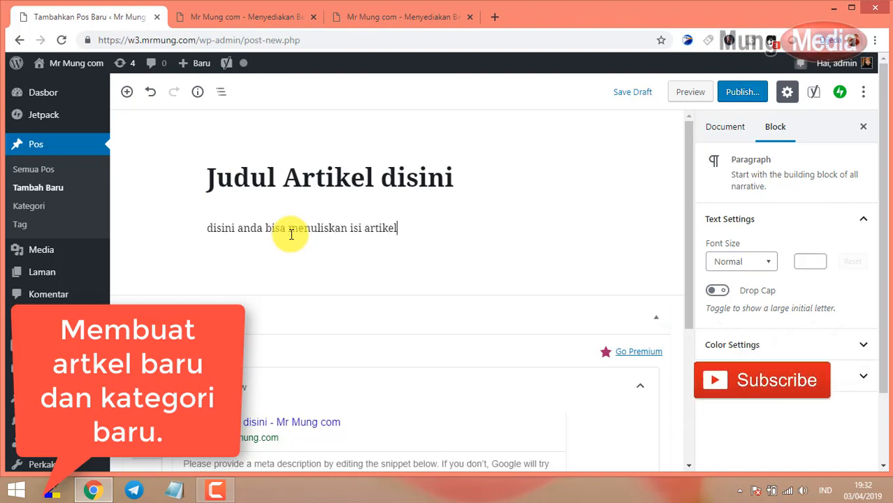
type(", jik")
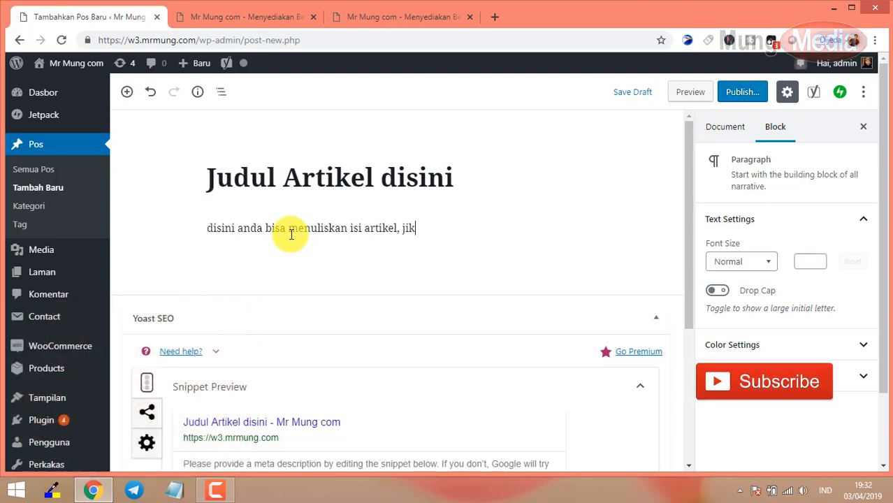
type("a butuh gambar ")
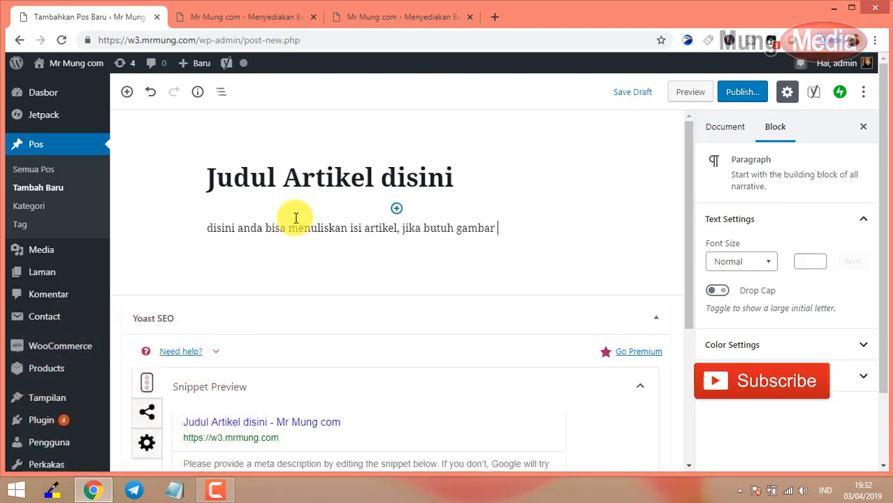
type("maa")
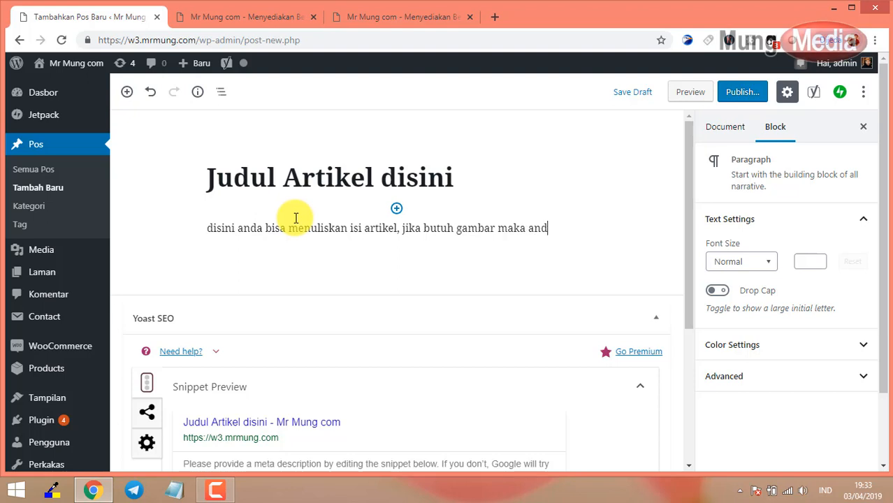
type("a anda bisaup")
key("BackSpace")
key("BackSpace")
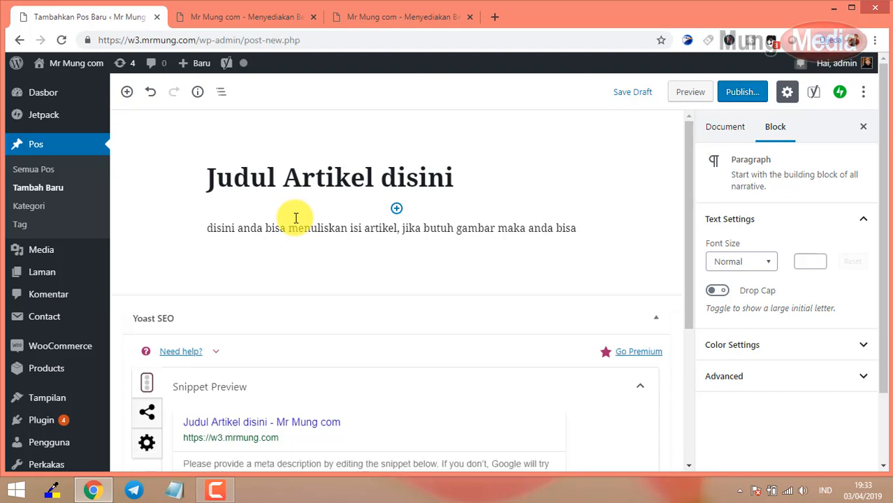
type("upload gam")
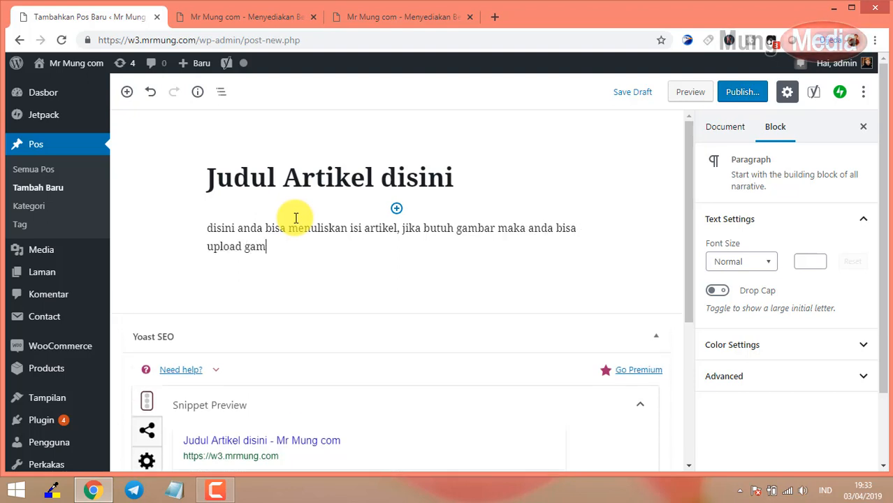
type("bar pendukung dalam artikel ini:")
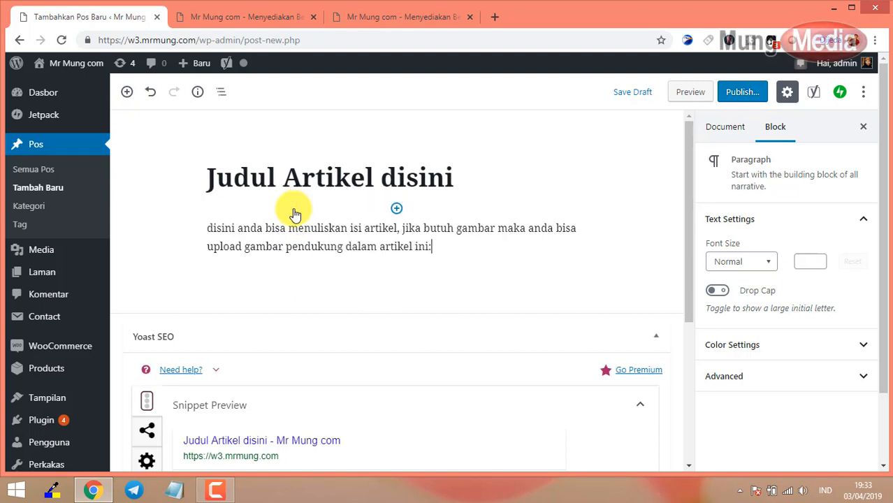
Step: Add an Image block directly below the body paragraph
key("Return")
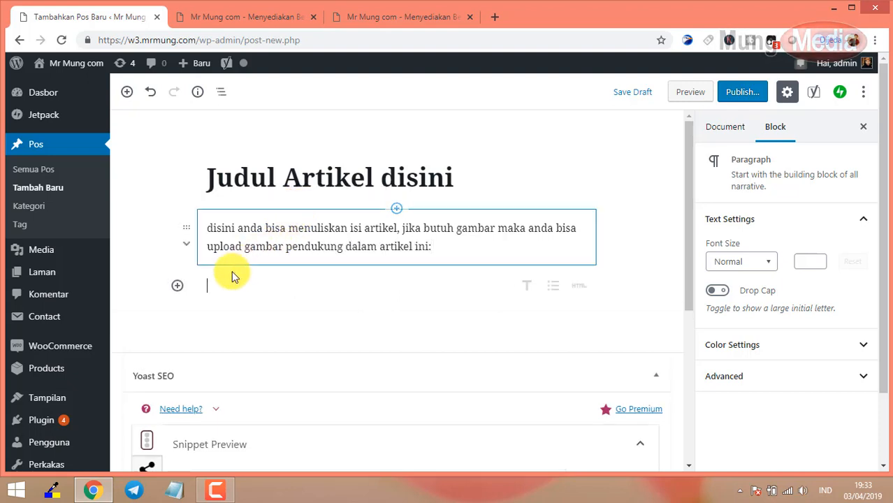
left_click(178, 287)
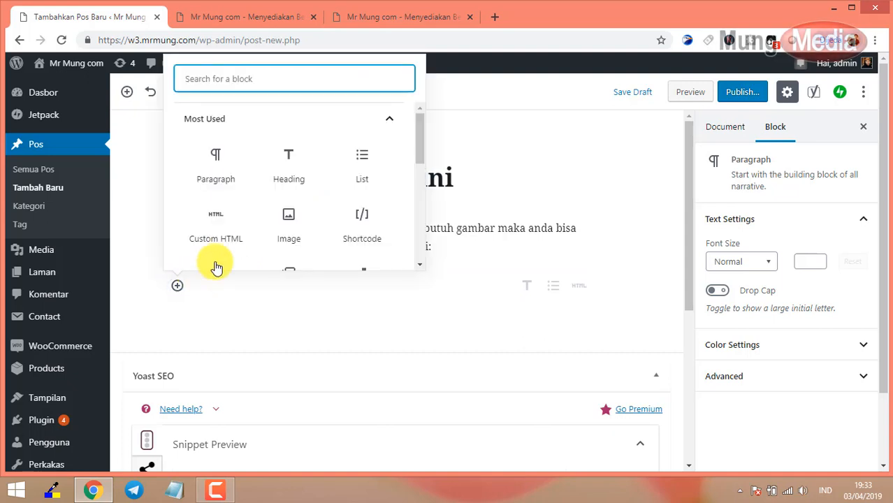
left_click(294, 225)
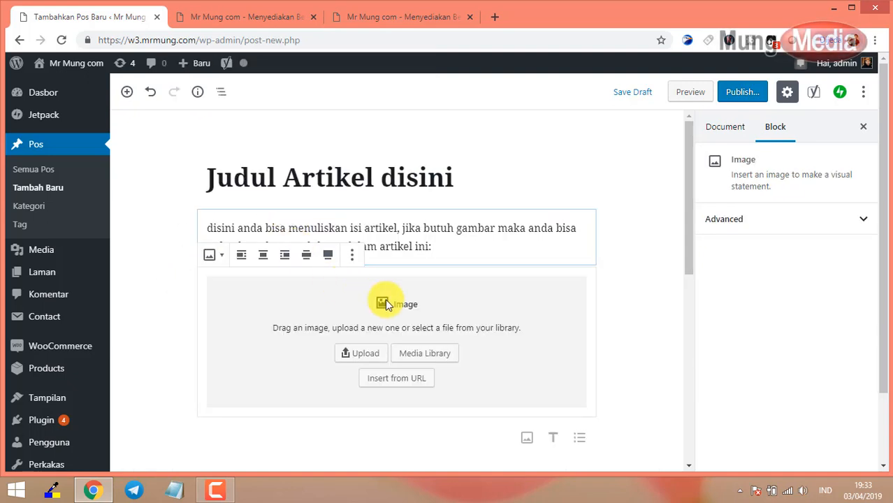
left_click(361, 355)
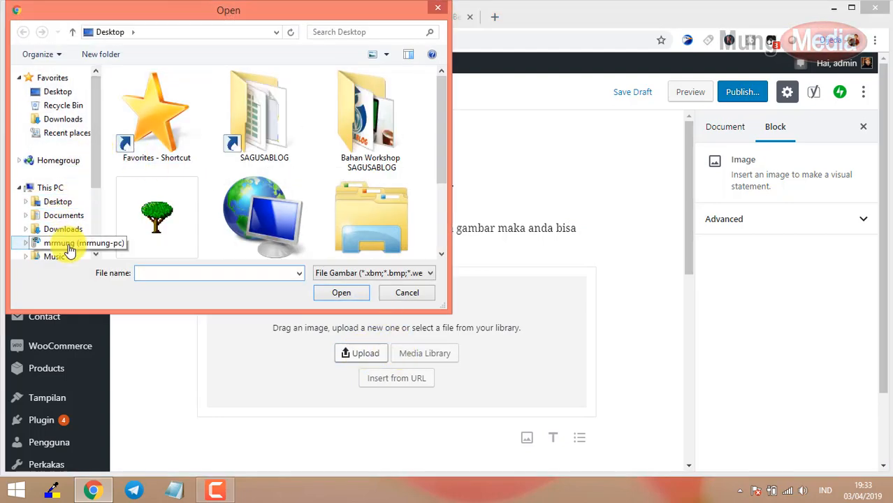
left_click_drag(98, 183, 100, 217)
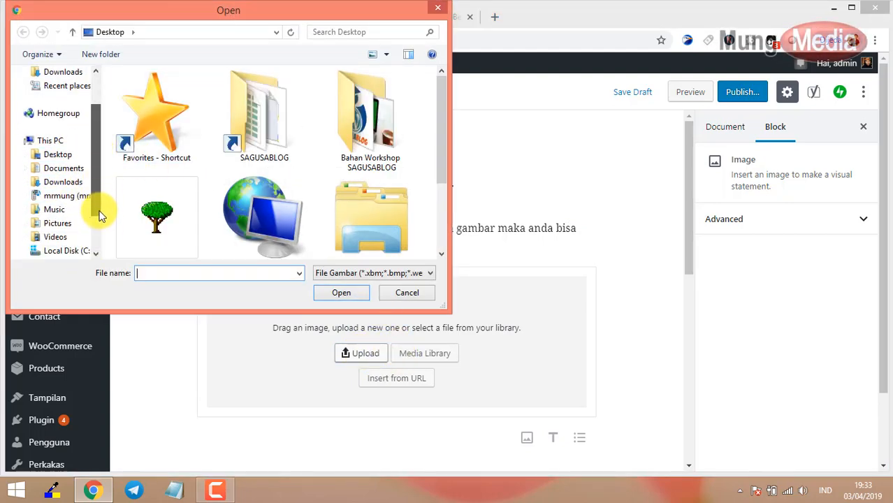
left_click(67, 223)
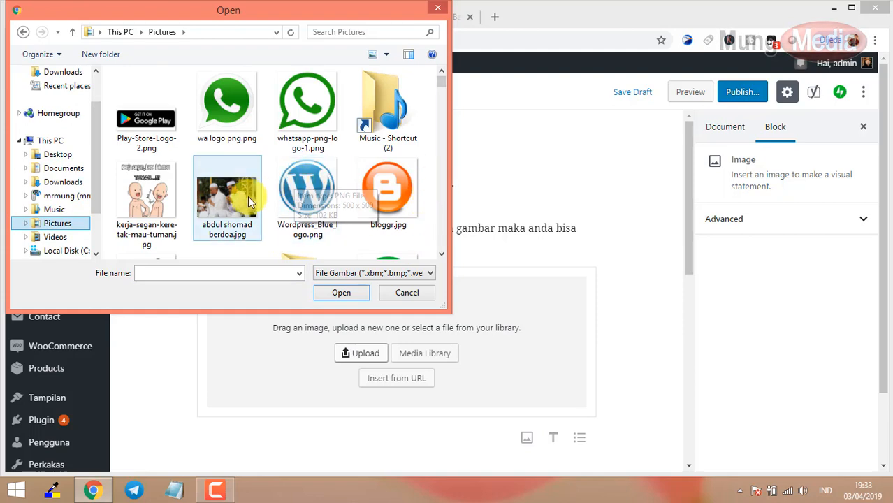
double_click(229, 201)
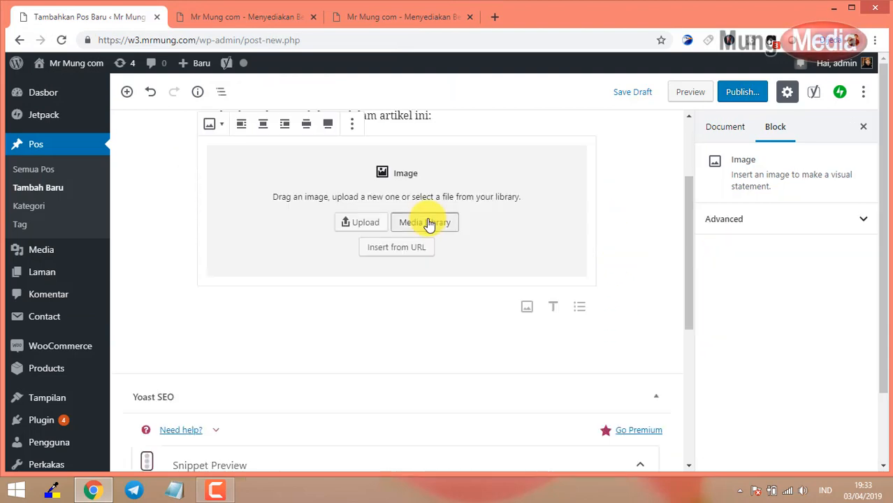
Step: Fill the image block with the media library picture of a hand touching a glowing virtual button
left_click(425, 222)
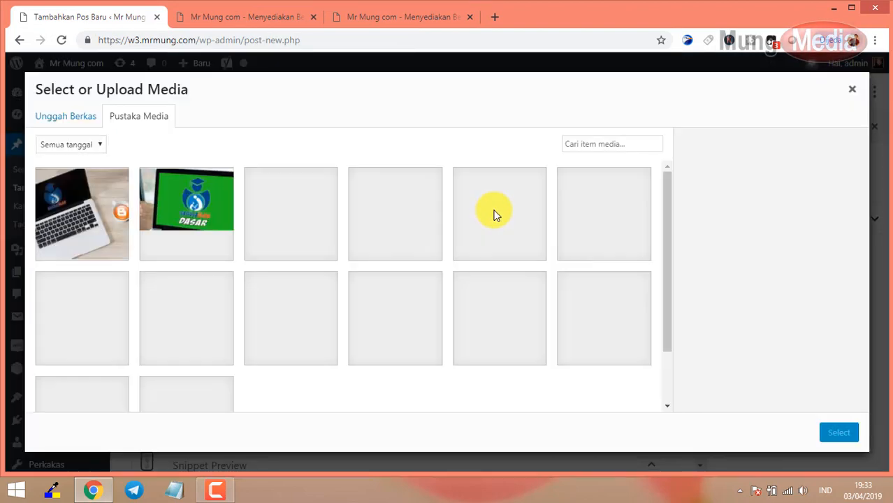
left_click(597, 306)
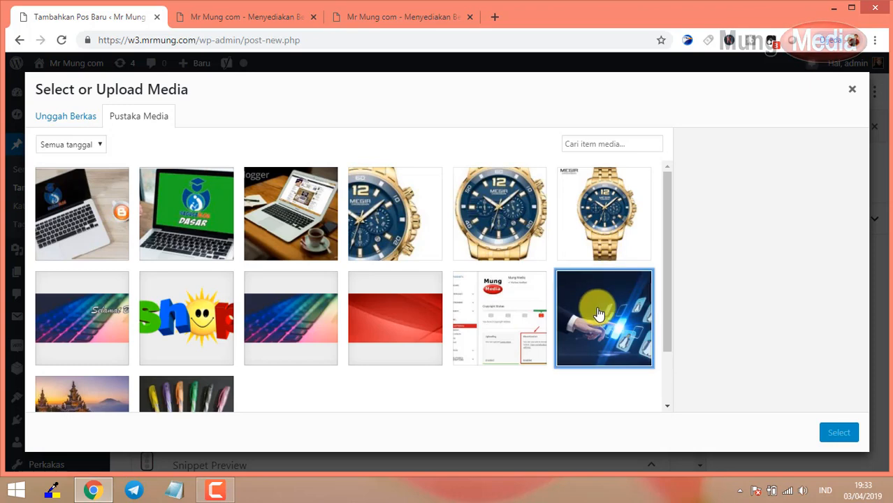
left_click(836, 435)
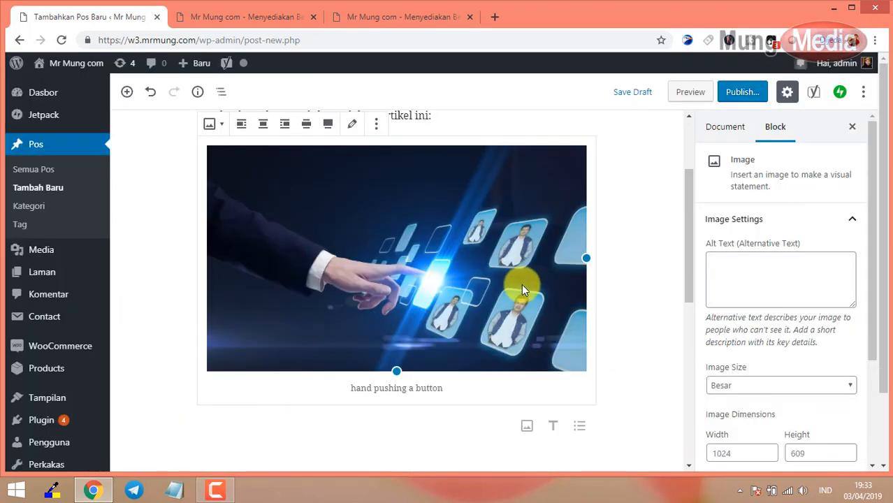
Step: Set the inserted picture's image size to Sedang
scroll(521, 284, "down", 5)
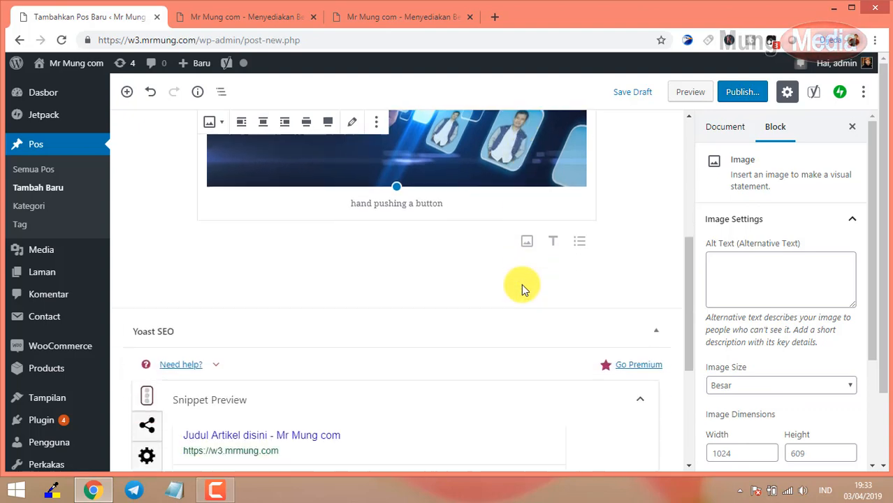
scroll(521, 284, "up", 8)
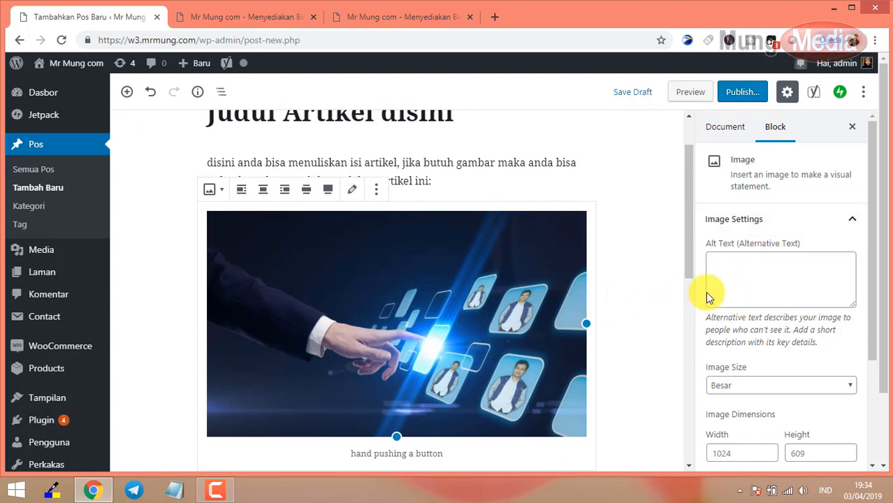
left_click(749, 266)
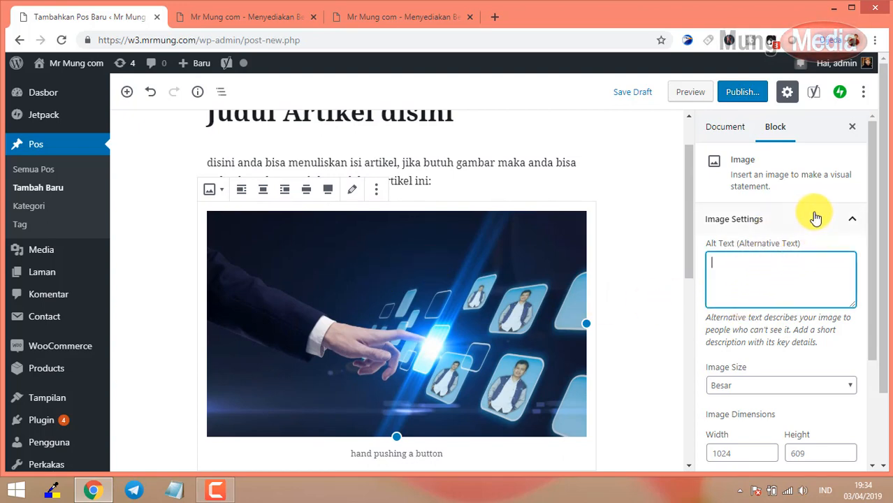
scroll(824, 238, "down", 2)
scroll(825, 253, "down", 2)
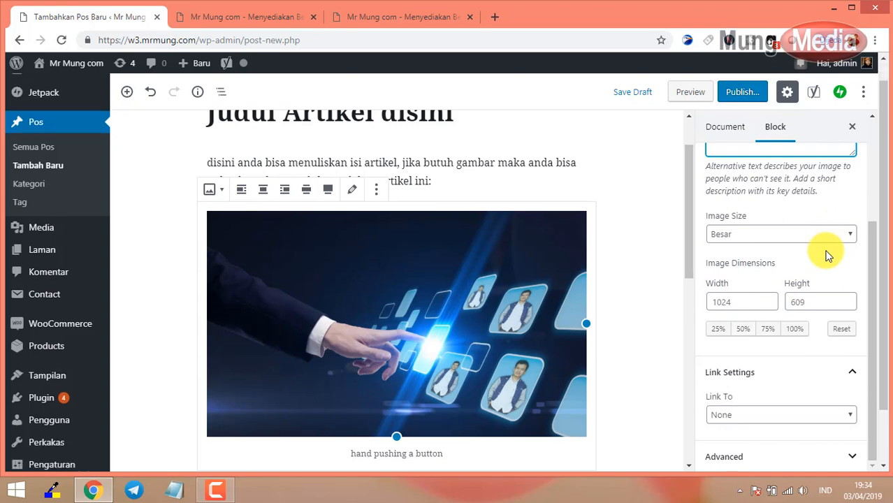
left_click(758, 234)
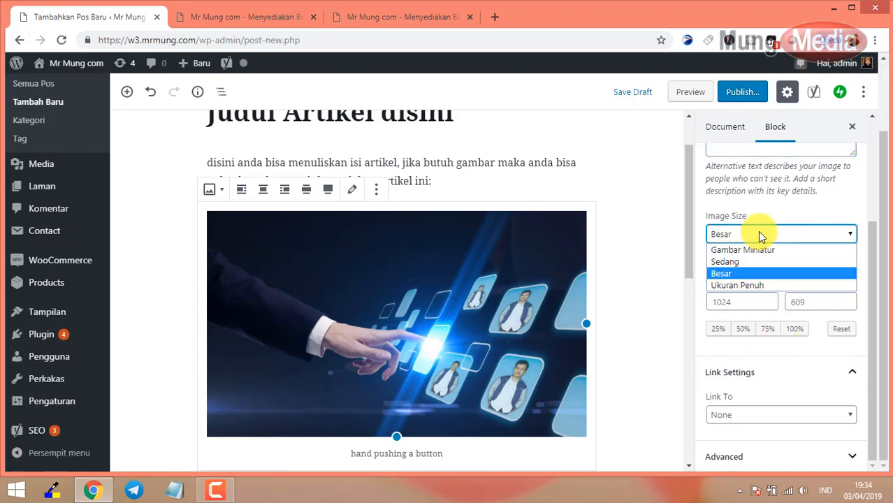
left_click(746, 259)
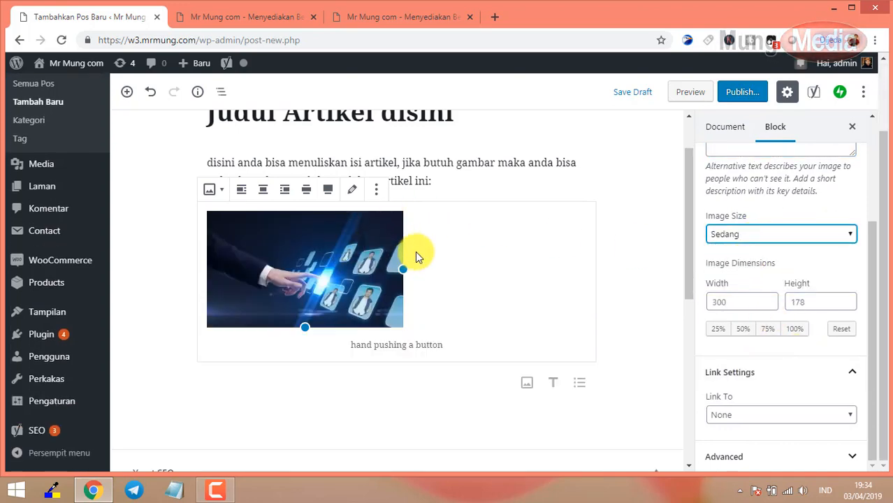
Step: Try the Gambar Miniatur size on the picture, and switch it back to Sedang
left_click(739, 234)
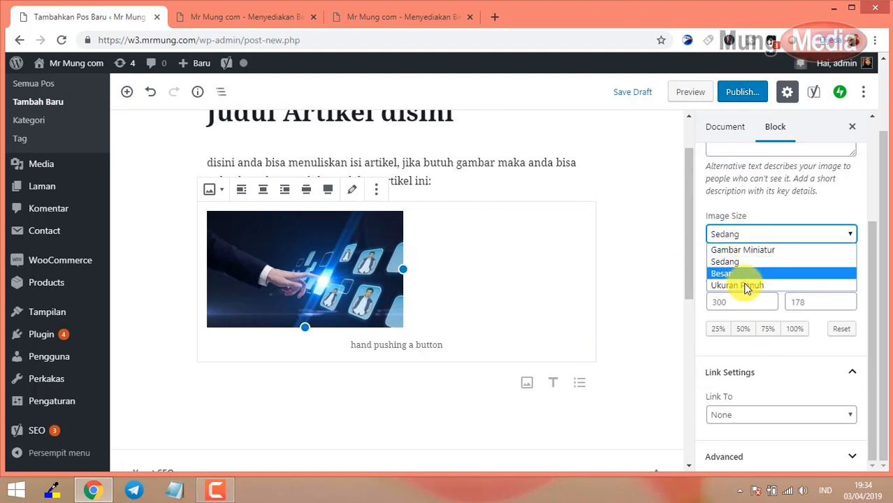
left_click(744, 250)
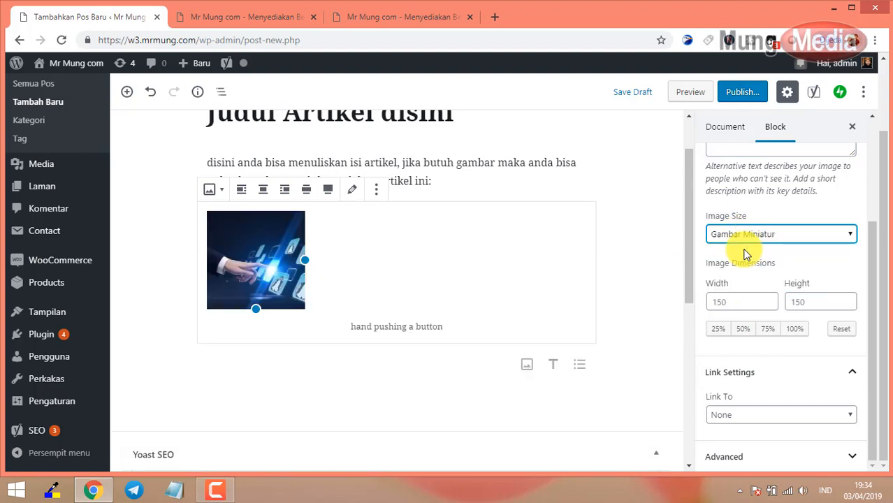
left_click(718, 238)
left_click(727, 261)
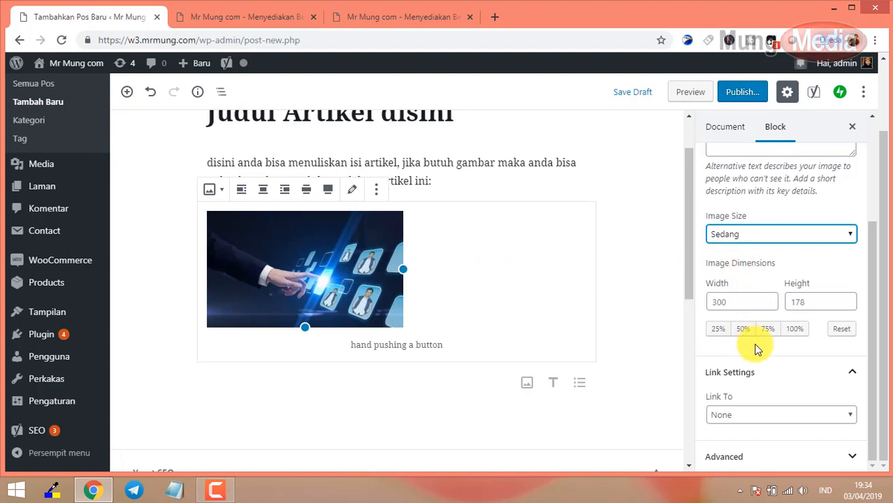
Step: Enter "kata kunci target" as the picture's alternative text
scroll(757, 348, "up", 3)
left_click(739, 252)
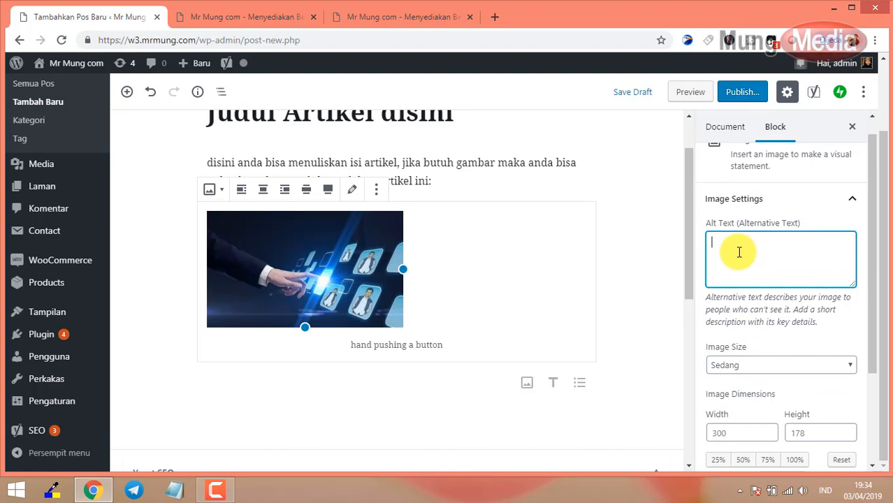
type("kata kunci")
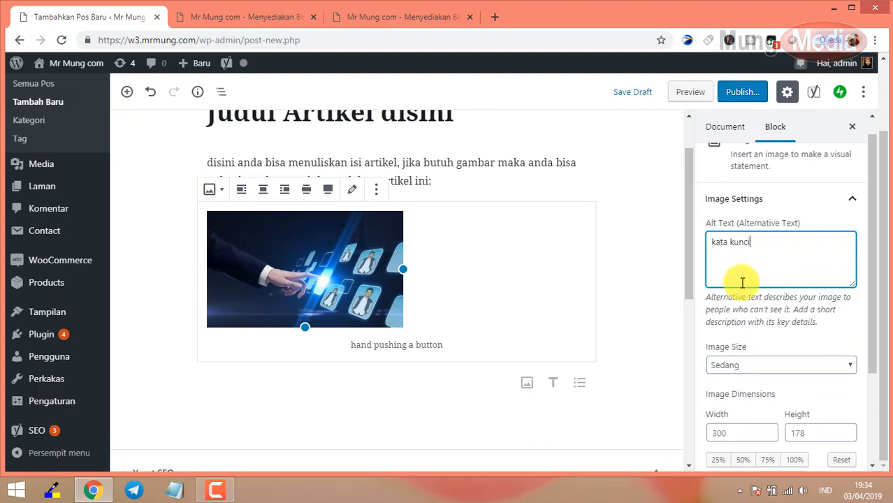
type(" tar")
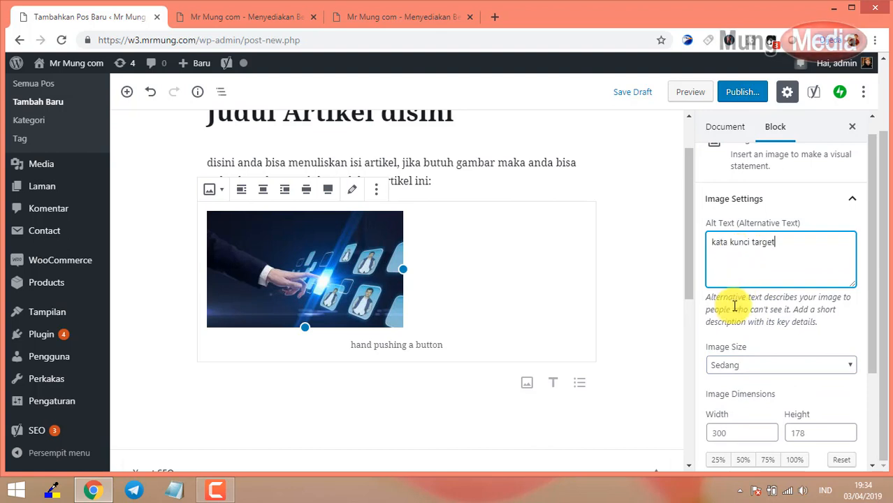
type("get")
scroll(768, 329, "up", 1)
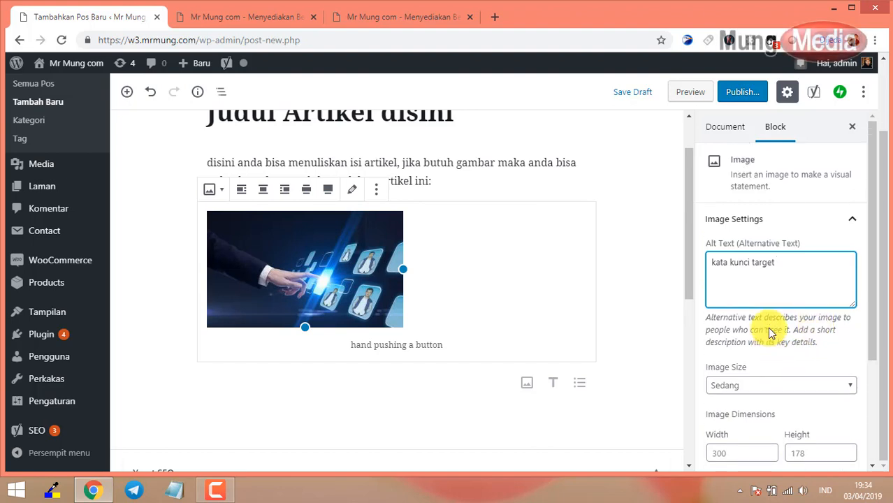
Step: Assign the existing category Artikel Bisnis to the post in the document settings
left_click(723, 127)
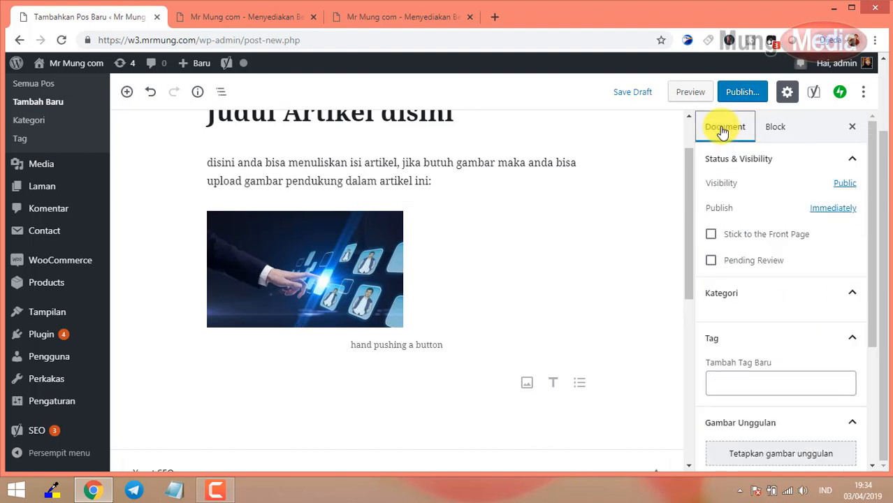
left_click(777, 301)
scroll(774, 295, "down", 1)
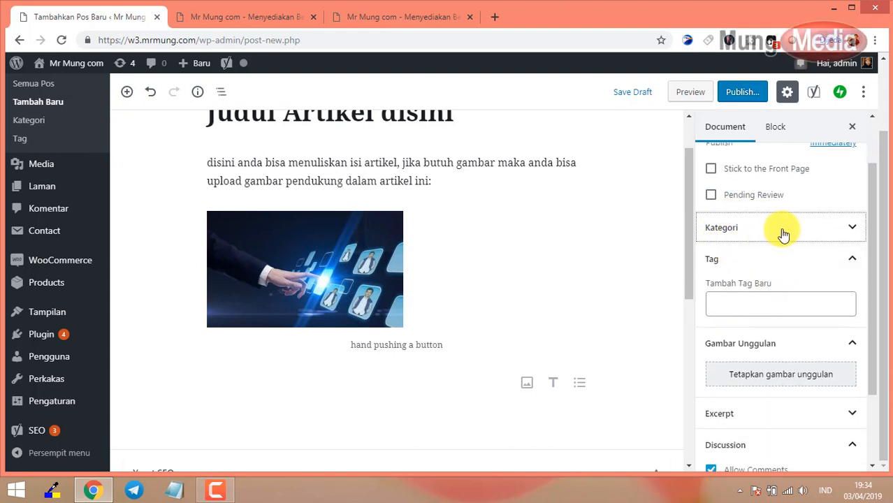
left_click(781, 232)
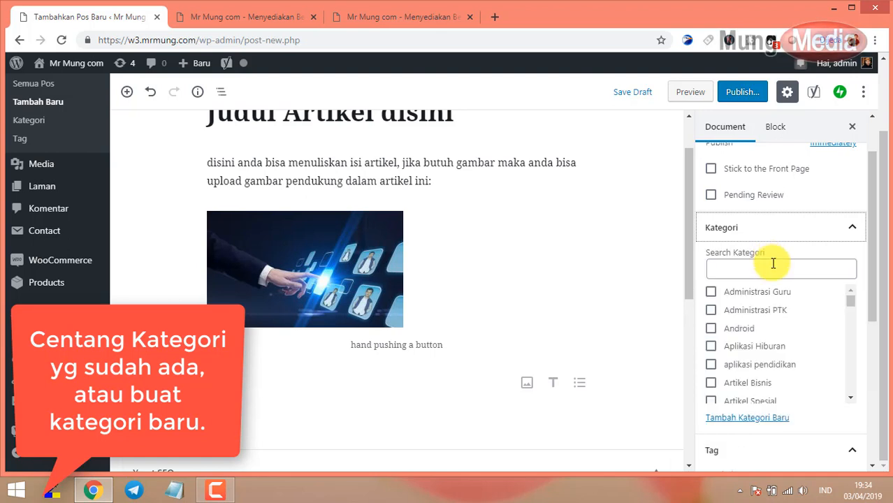
scroll(745, 336, "down", 1)
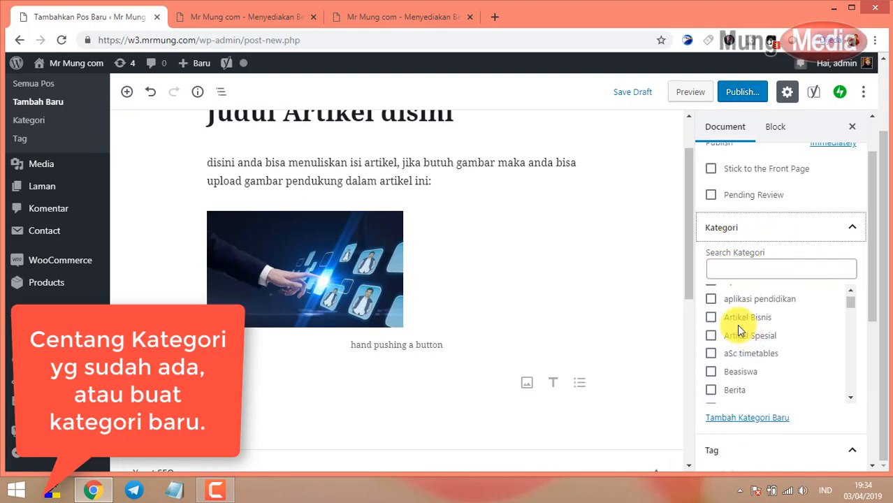
scroll(755, 325, "up", 1)
scroll(727, 328, "down", 1)
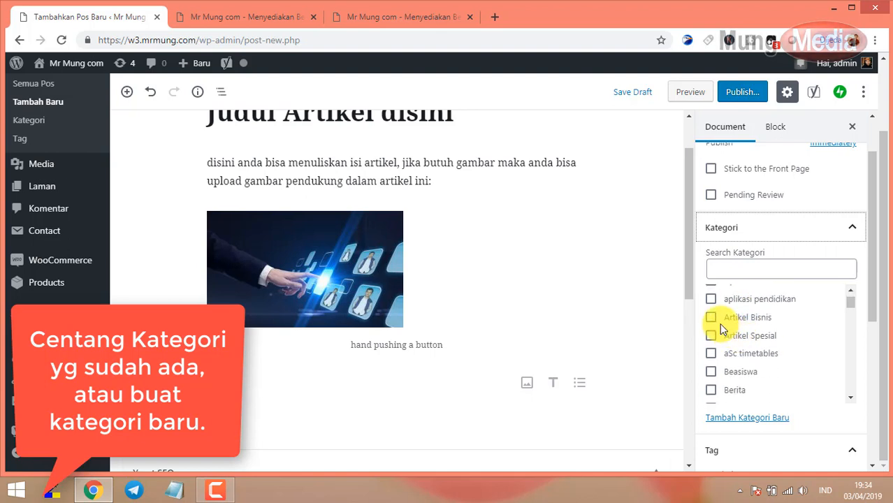
left_click(712, 318)
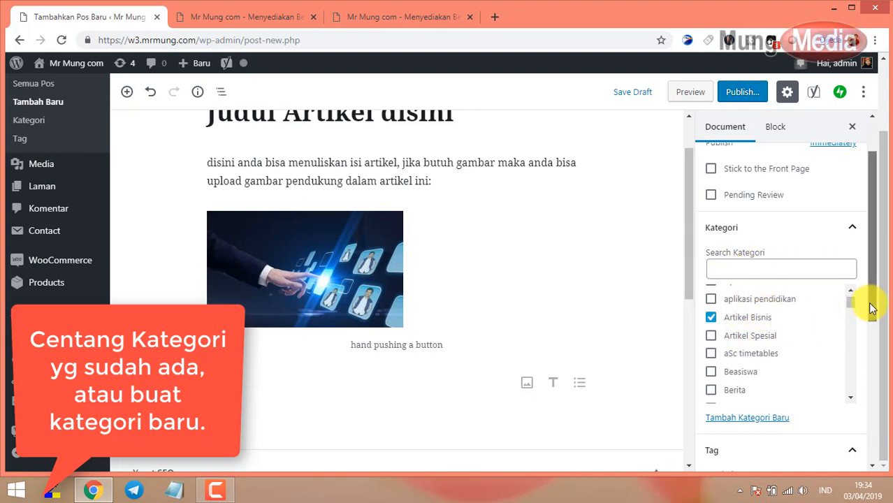
Step: Add a new category named "Kategori Baru" without a parent category from the post's category settings
left_click_drag(874, 304, 874, 342)
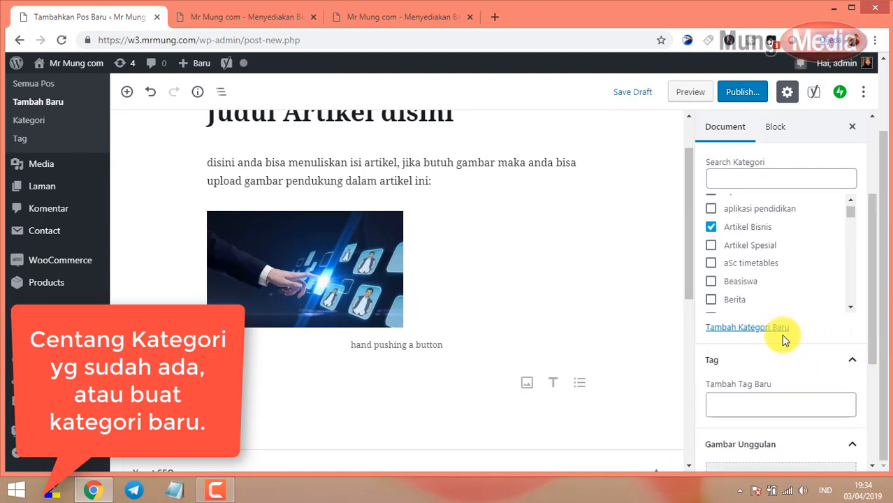
left_click(748, 327)
left_click(745, 365)
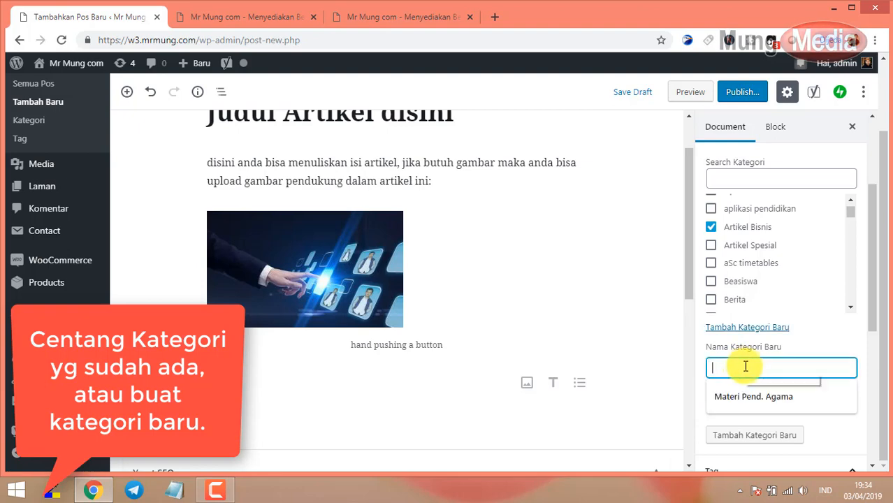
type("Kategori Baru")
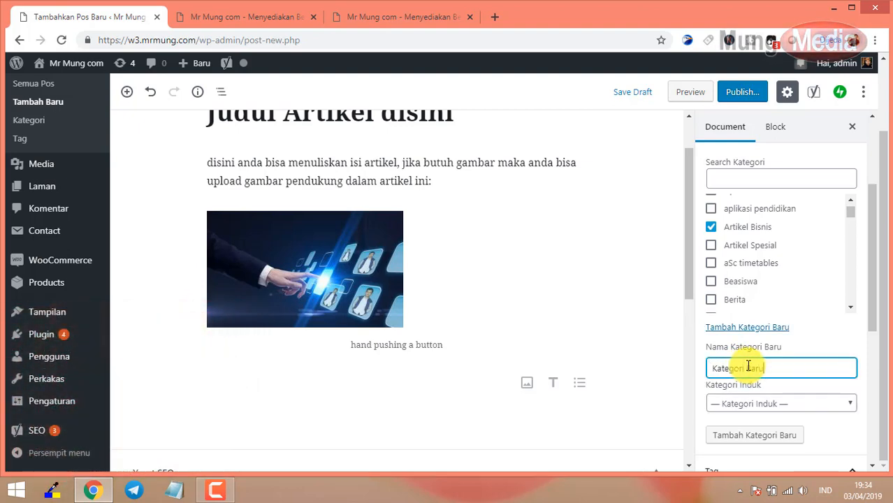
left_click(764, 436)
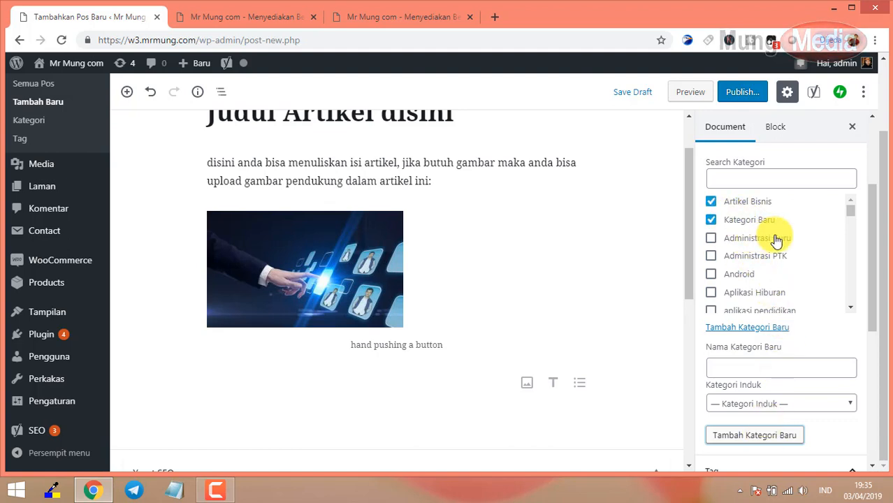
Step: Publish the post with public visibility and immediate publishing
left_click(747, 92)
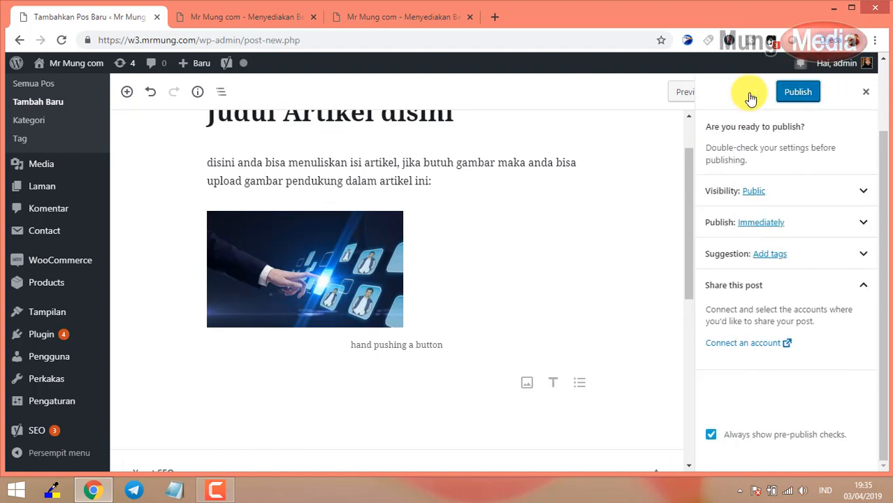
left_click(790, 92)
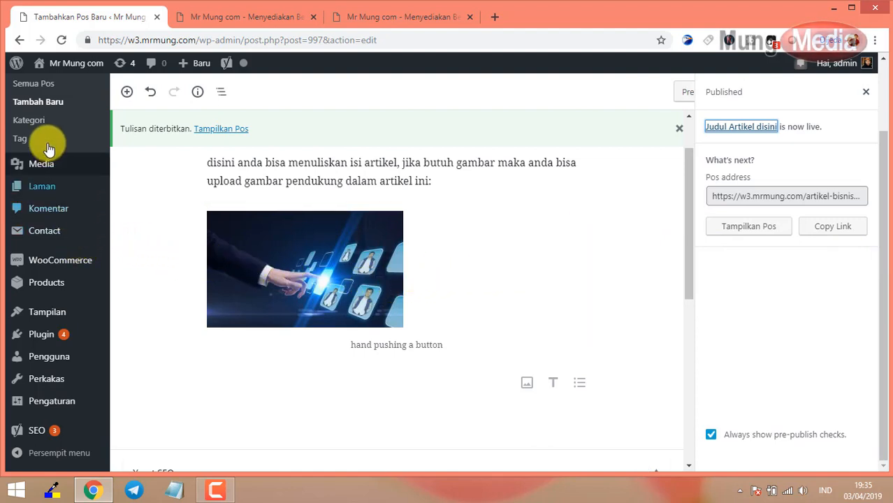
Step: Go to the post categories management page and search the categories for "kategori baru"
scroll(203, 139, "up", 2)
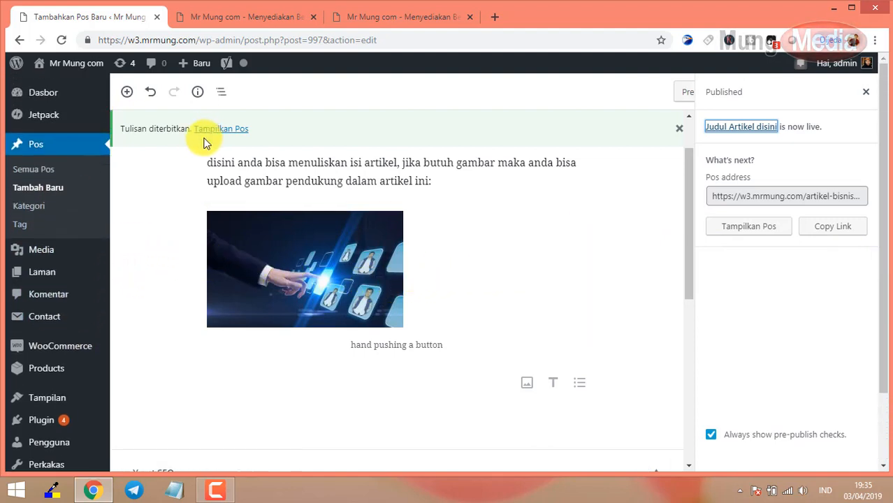
left_click(29, 209)
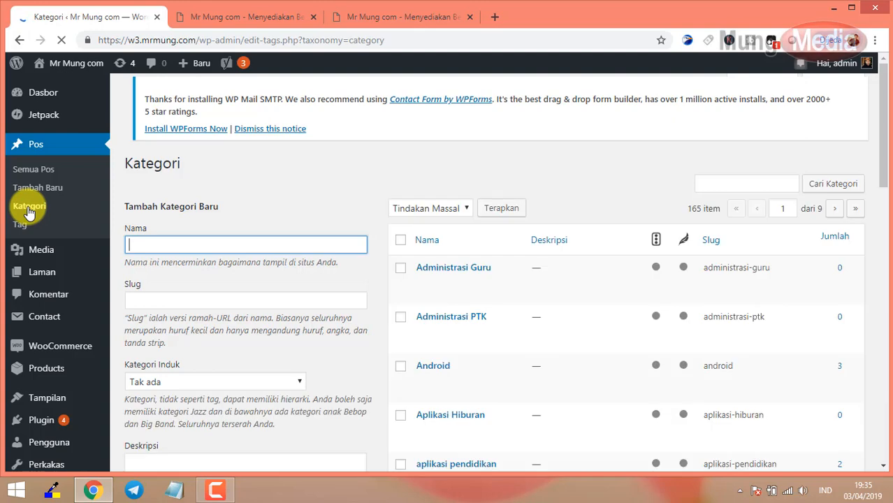
scroll(383, 291, "down", 1)
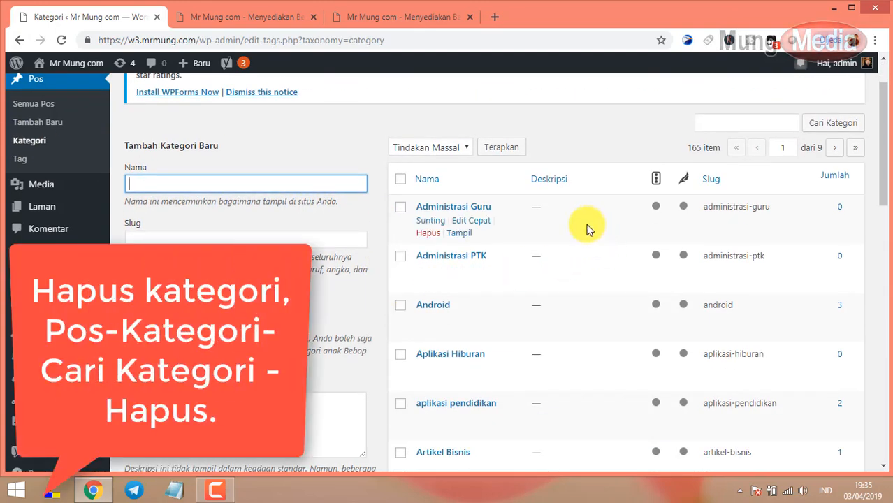
scroll(467, 316, "down", 2)
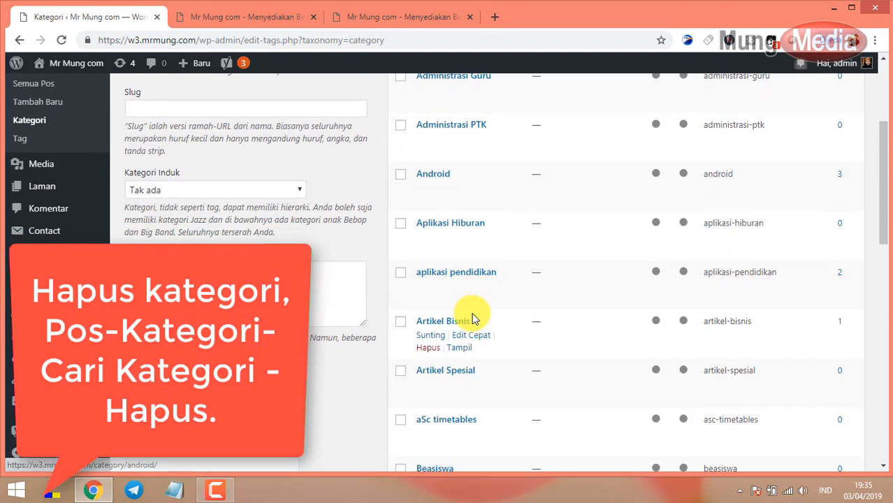
scroll(478, 321, "down", 5)
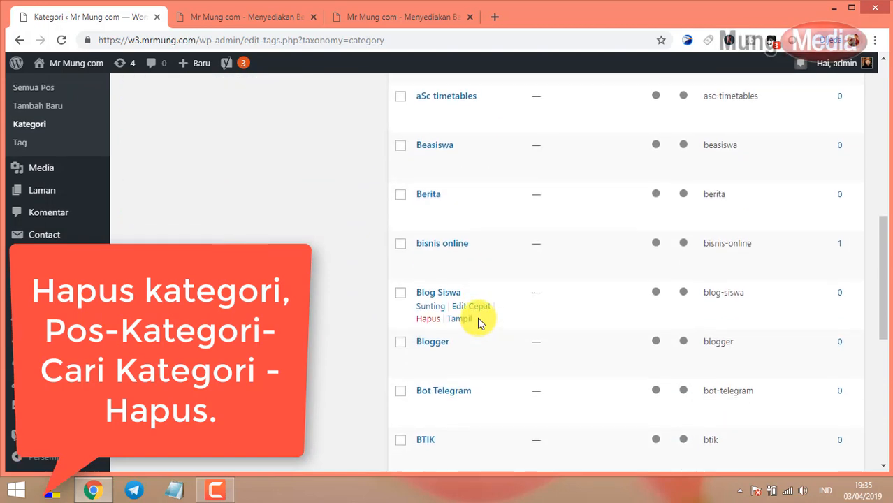
scroll(479, 321, "up", 8)
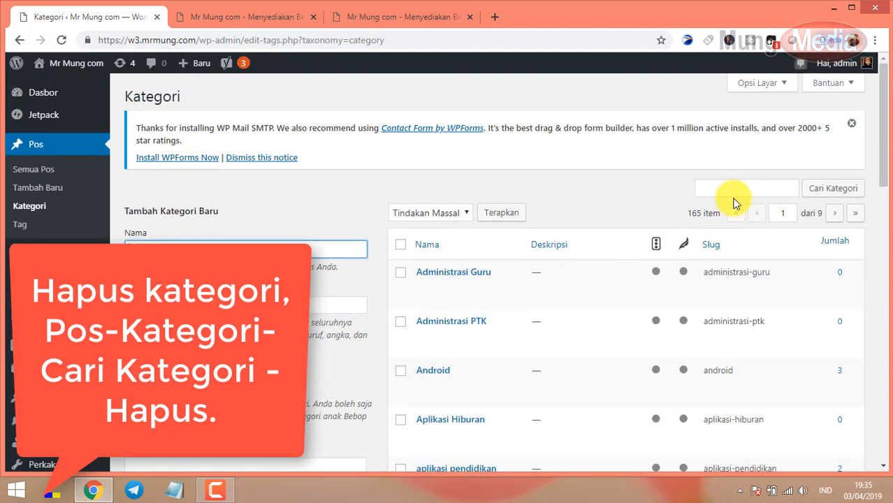
left_click(737, 189)
type("kat")
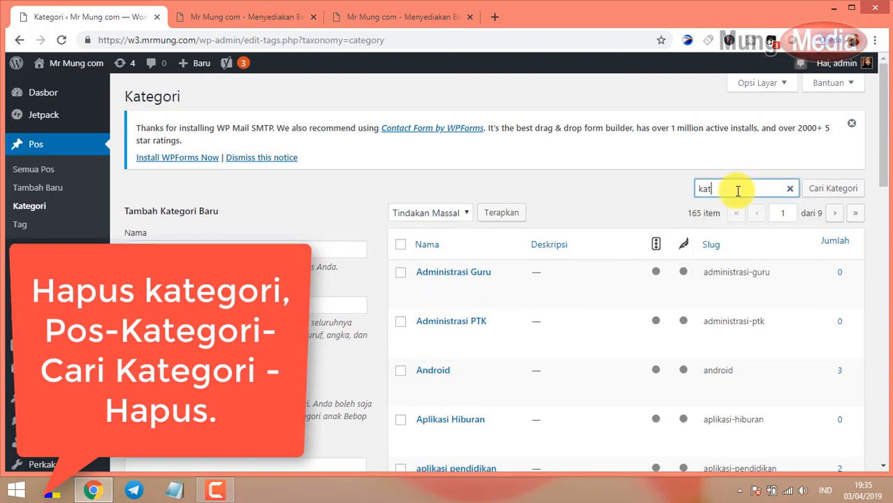
type("egori baru")
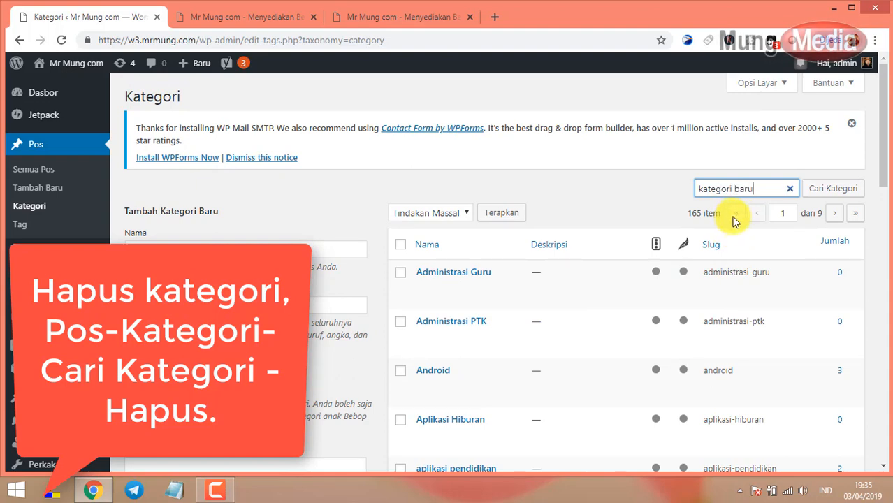
key("Return")
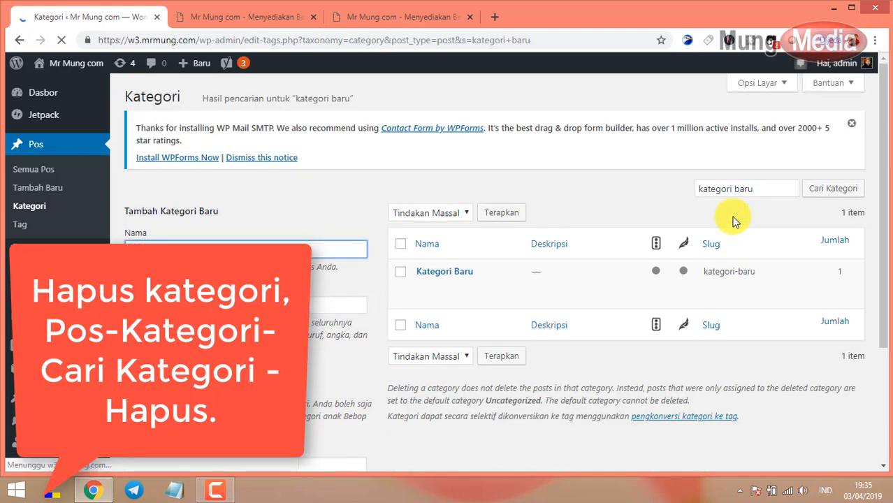
Step: Delete the category Kategori Baru and accept the deletion
mouse_move(454, 268)
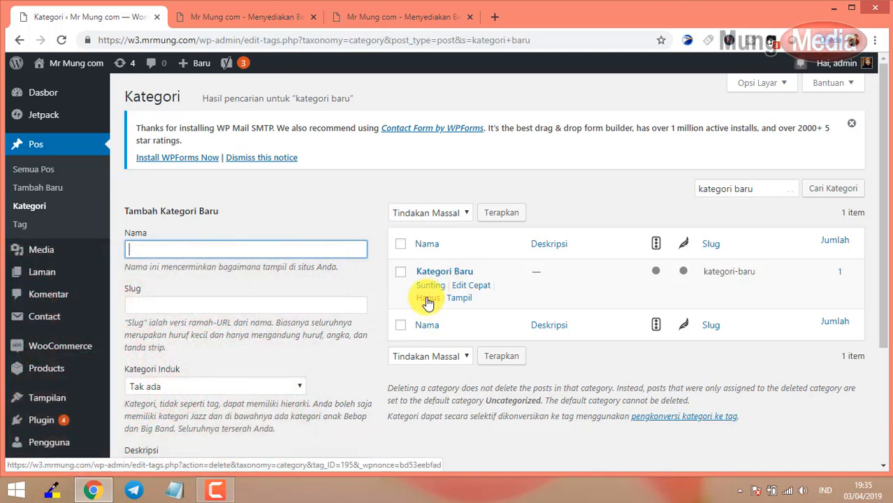
left_click(428, 300)
left_click(515, 153)
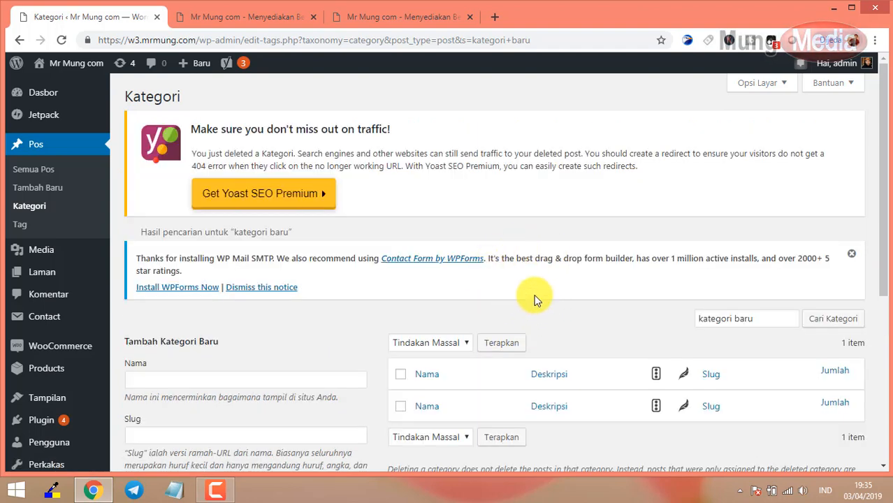
Step: Clear the category search term and rerun the search to list all categories
scroll(547, 360, "down", 1)
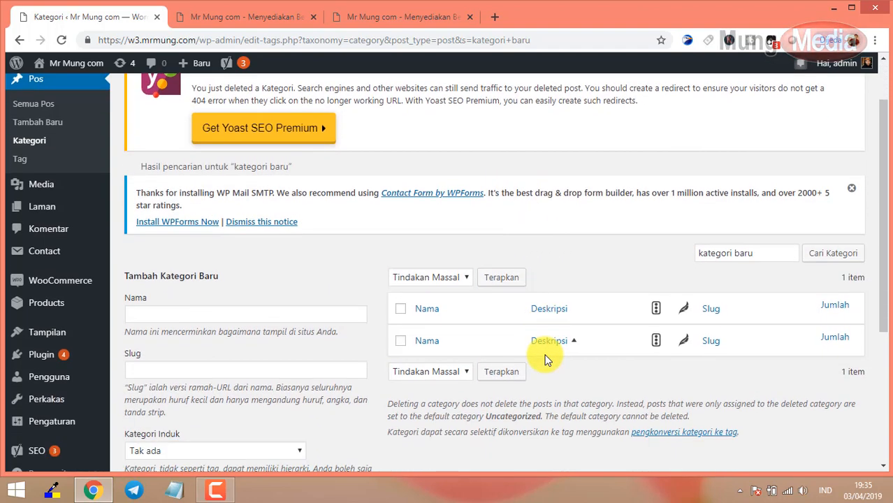
left_click_drag(749, 254, 665, 253)
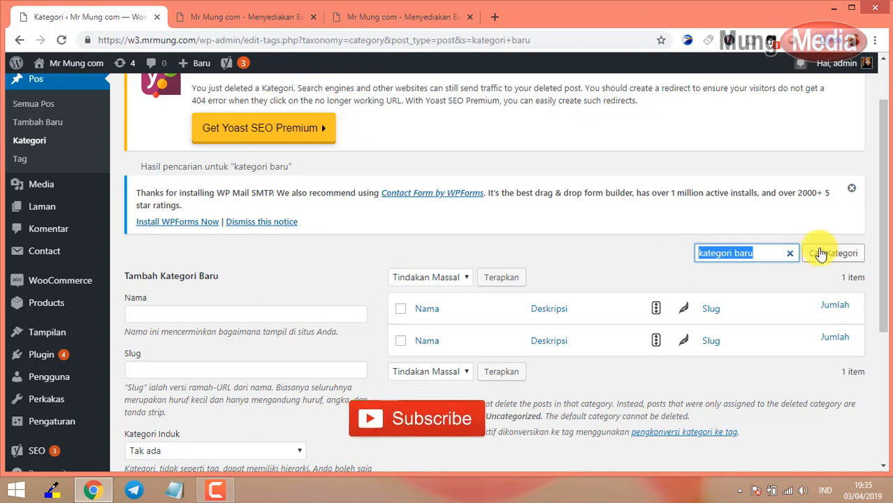
left_click(792, 253)
left_click(818, 254)
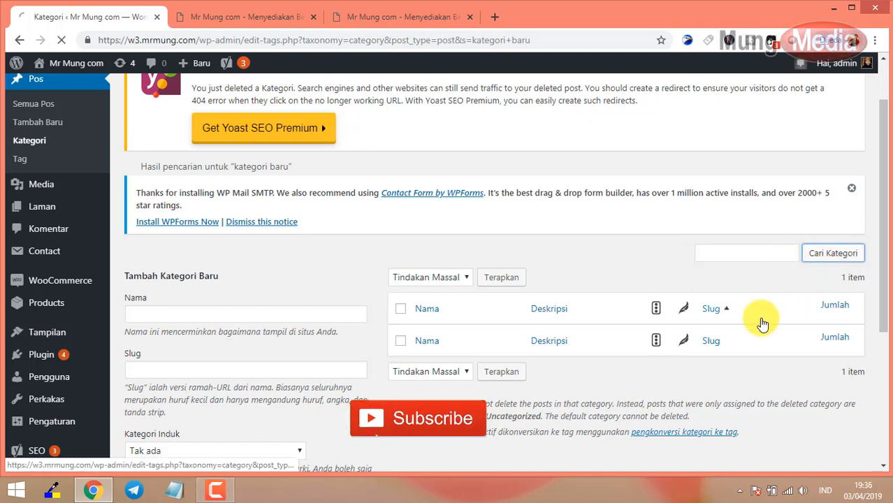